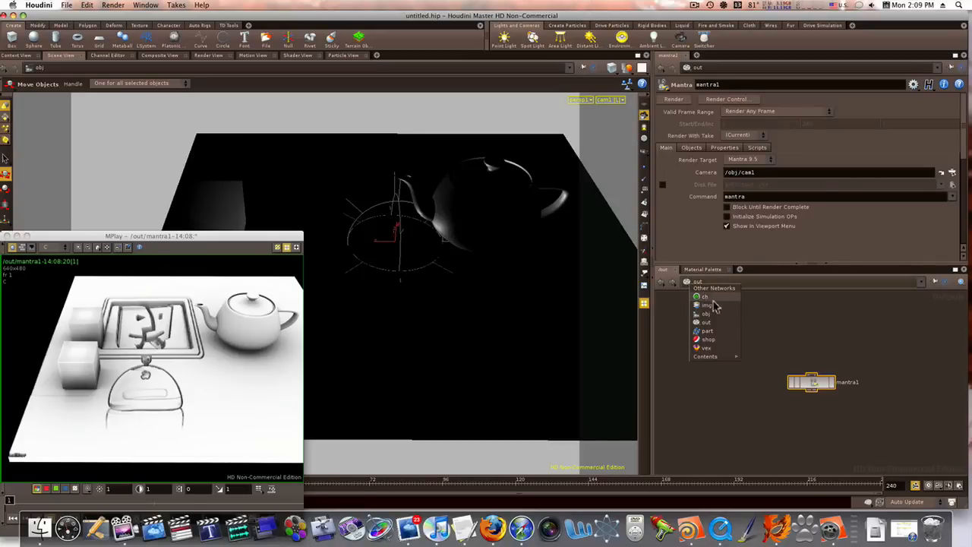
Delete all six object nodes from the /obj network.
click(707, 313)
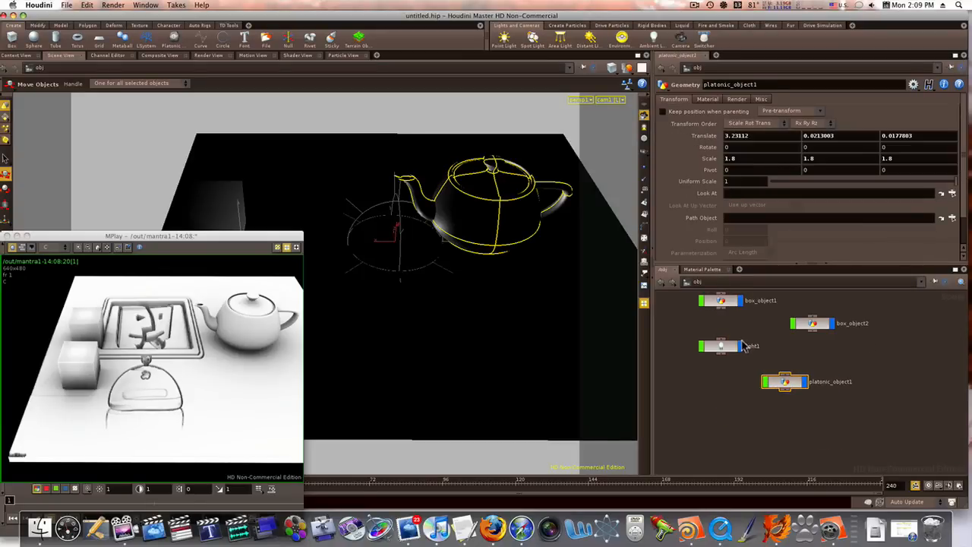
key(l)
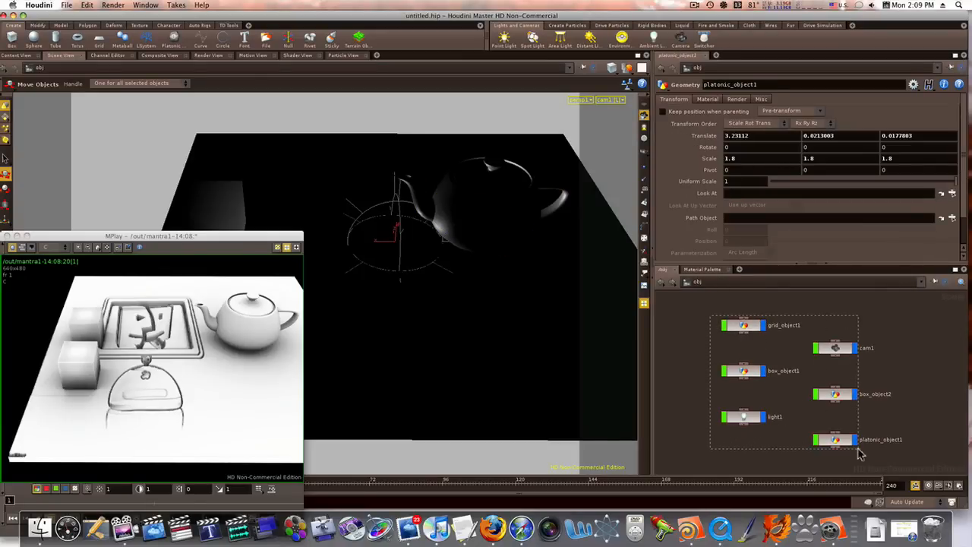
drag(860, 453, 869, 452)
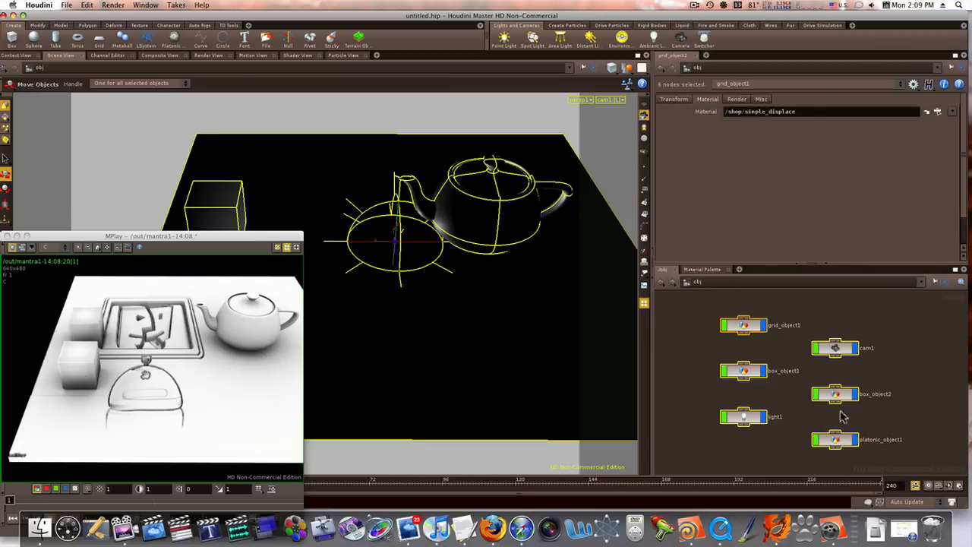
key(Delete)
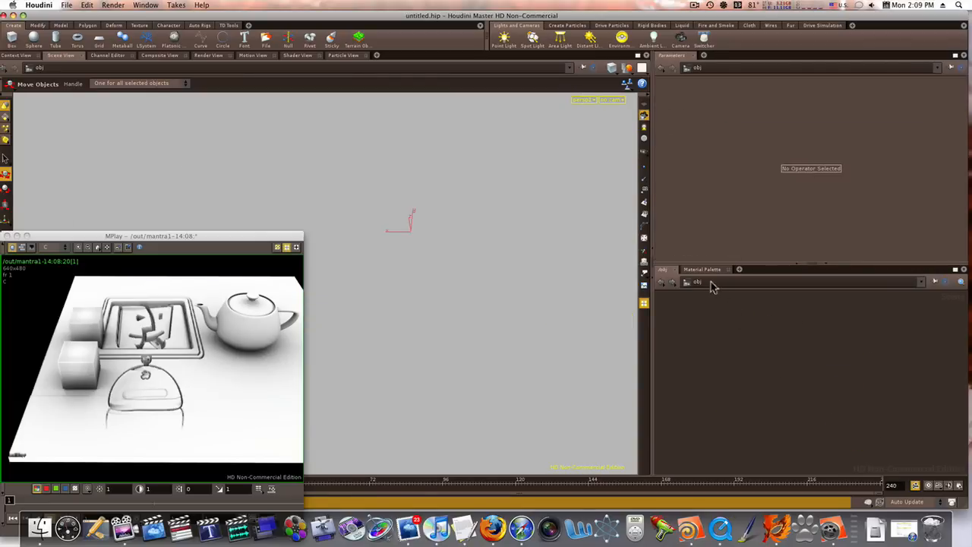
Delete both shader nodes from the /shop network.
click(713, 287)
click(739, 330)
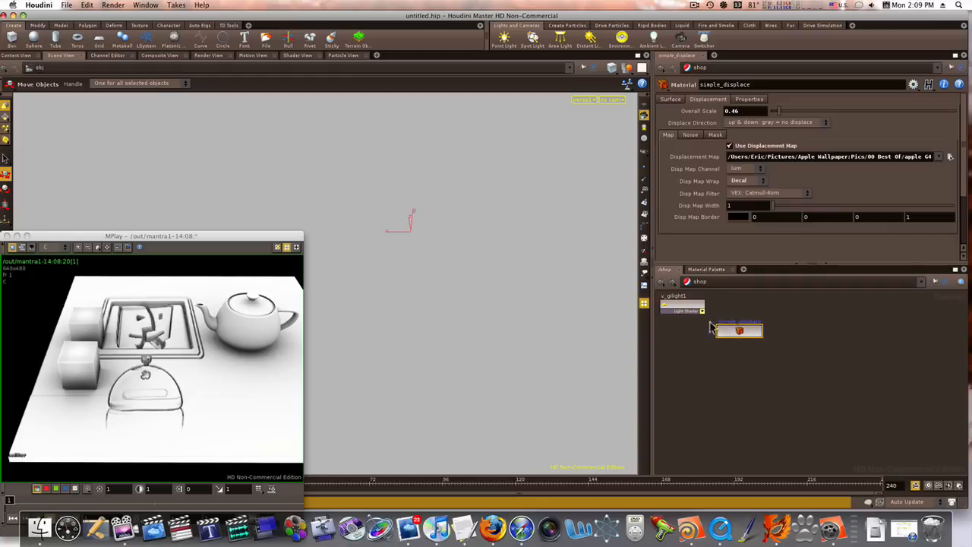
click(756, 364)
key(Delete)
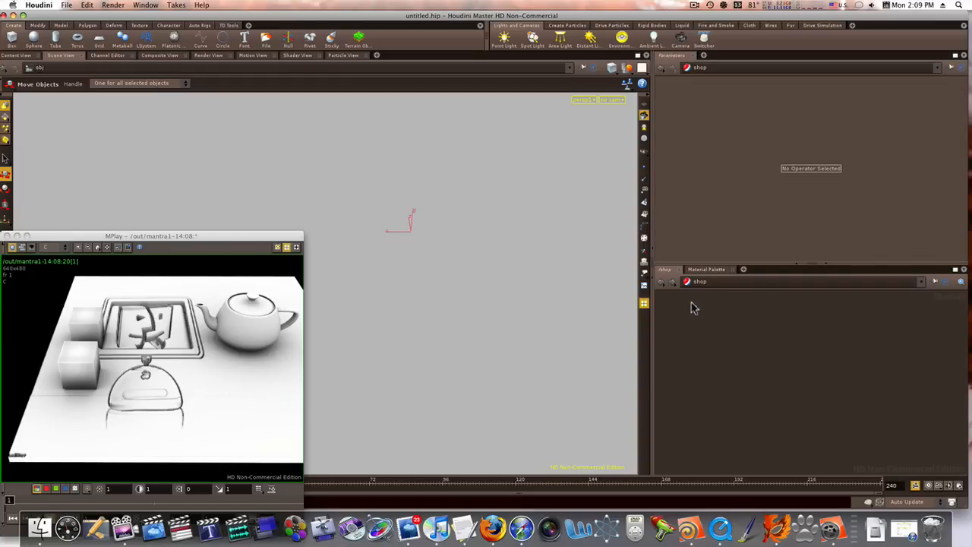
Return to /obj and close the earlier still-life render preview window.
click(687, 282)
click(703, 313)
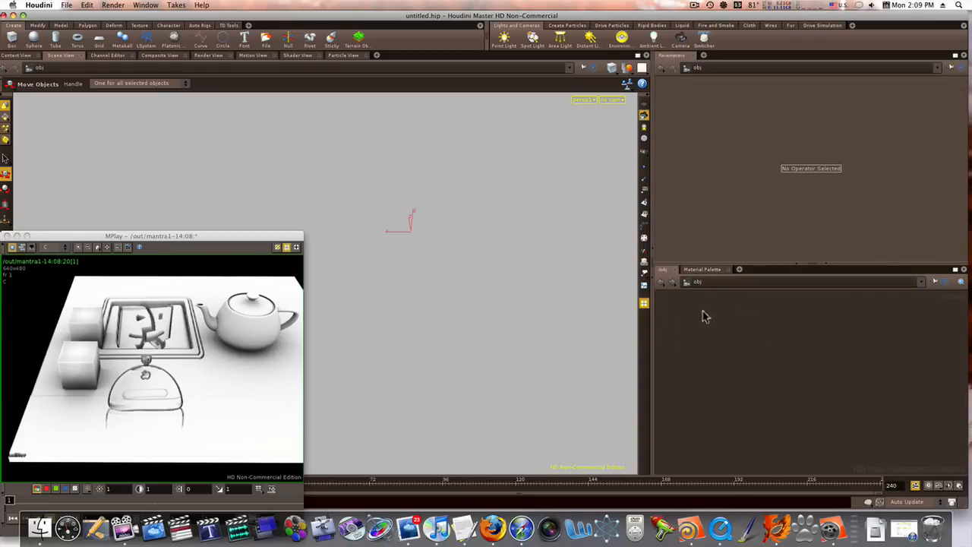
drag(196, 235, 326, 176)
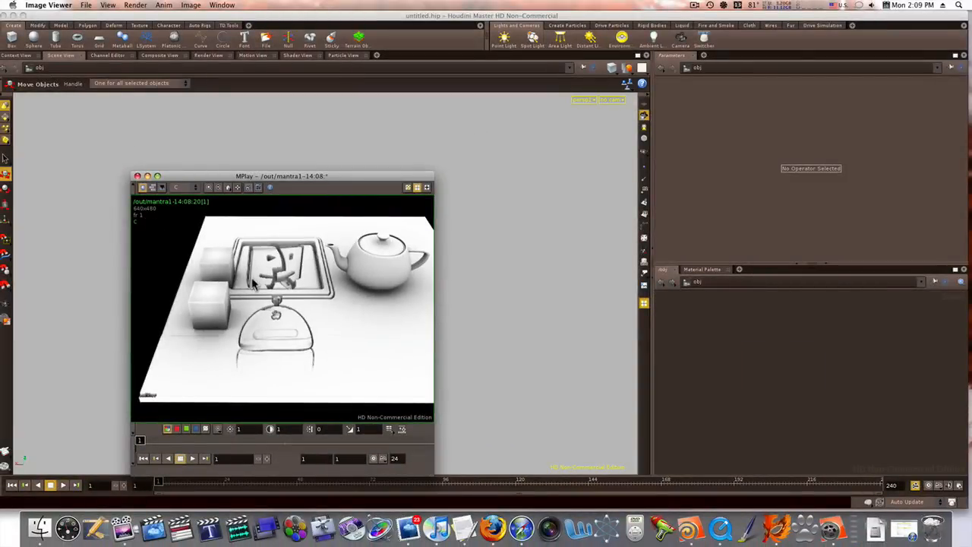
click(137, 176)
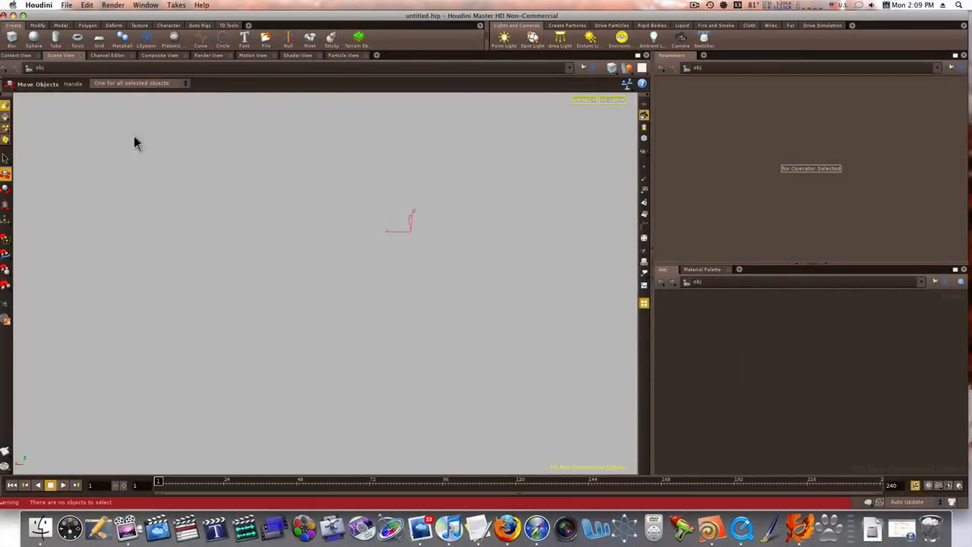
Add a grid and a platonic solid set to the Utah Teapot type.
click(97, 47)
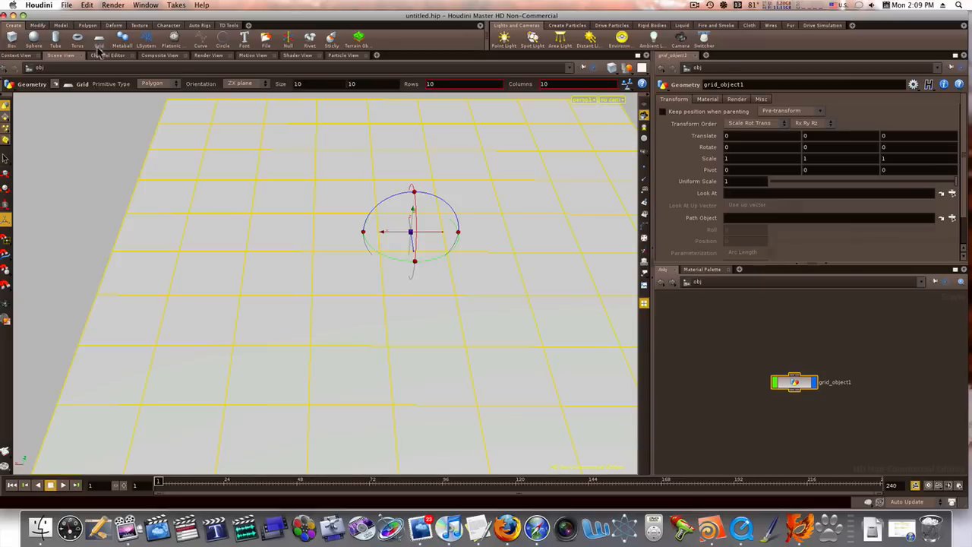
click(175, 40)
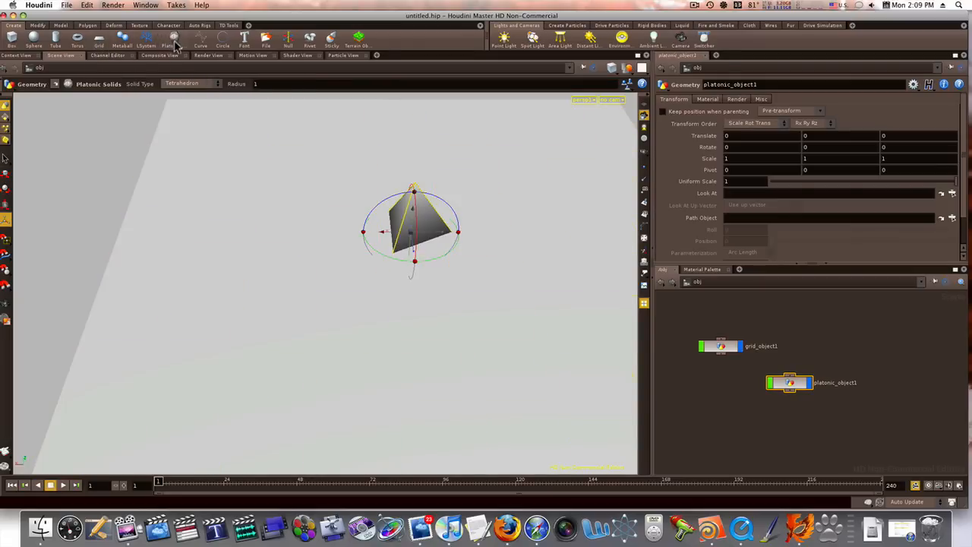
click(190, 84)
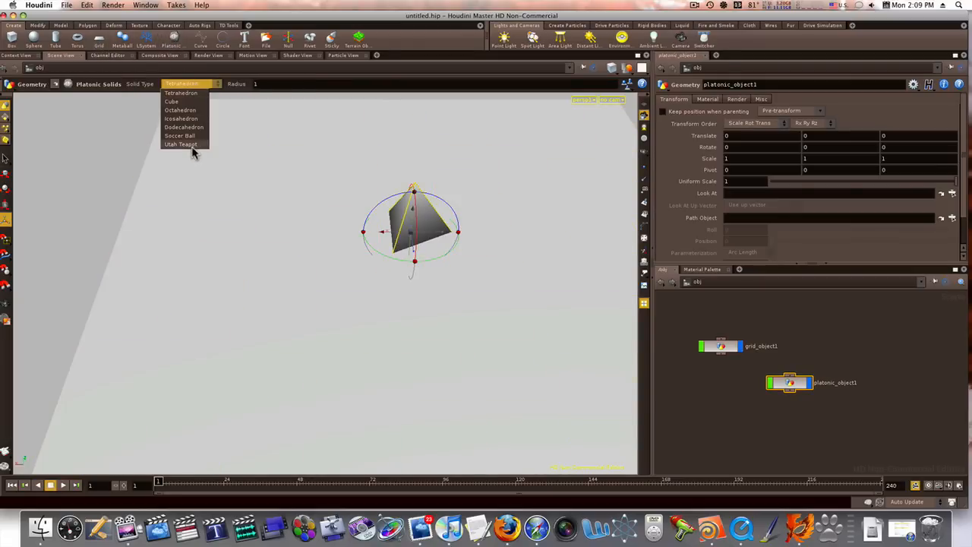
click(190, 152)
key(Escape)
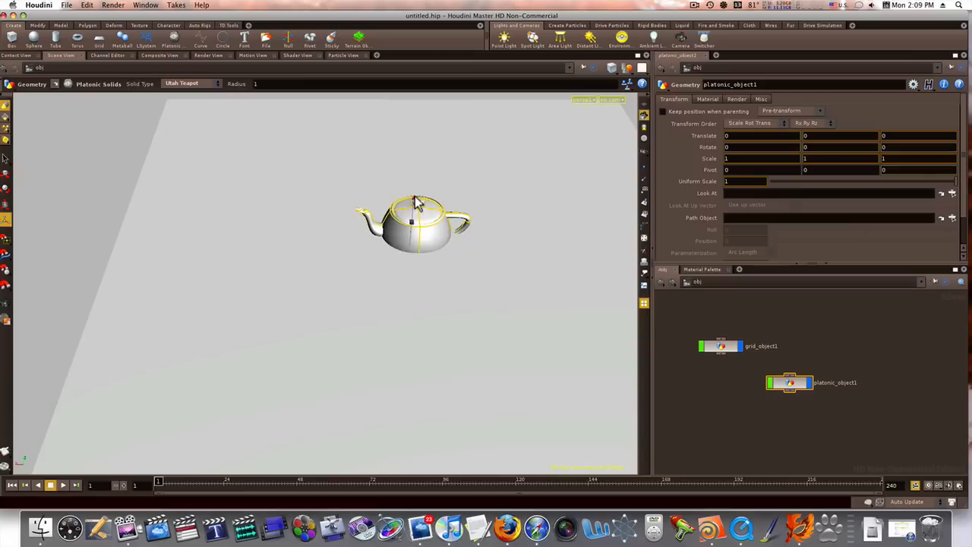
Scale the teapot up about twofold and raise it to sit above the grid.
drag(417, 191, 422, 120)
key(e)
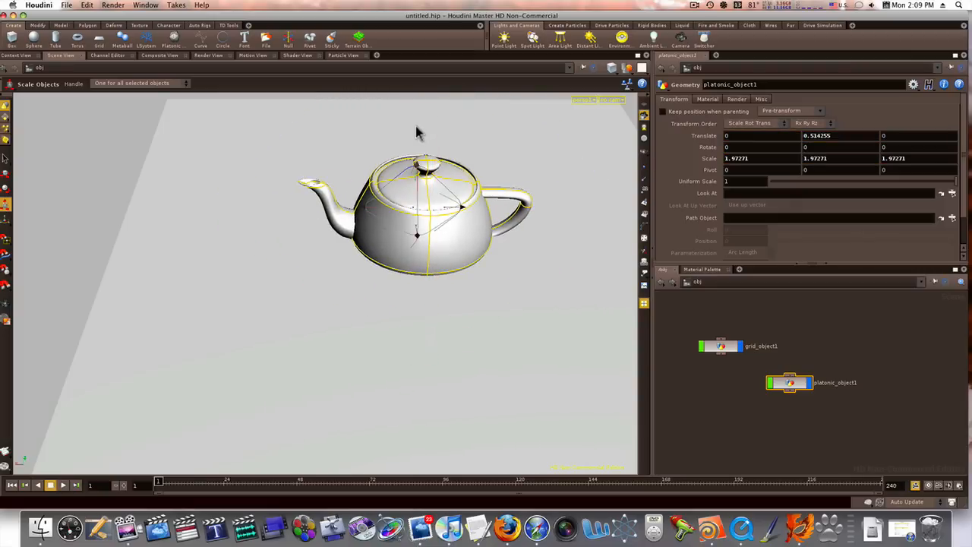
key(t)
drag(417, 178, 426, 137)
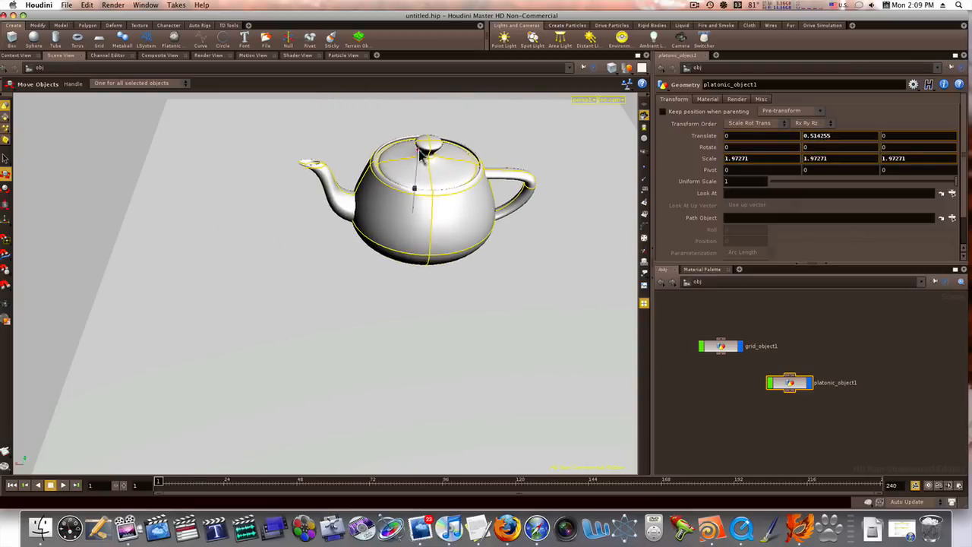
key(Escape)
drag(509, 241, 494, 245)
right_drag(494, 243, 463, 251)
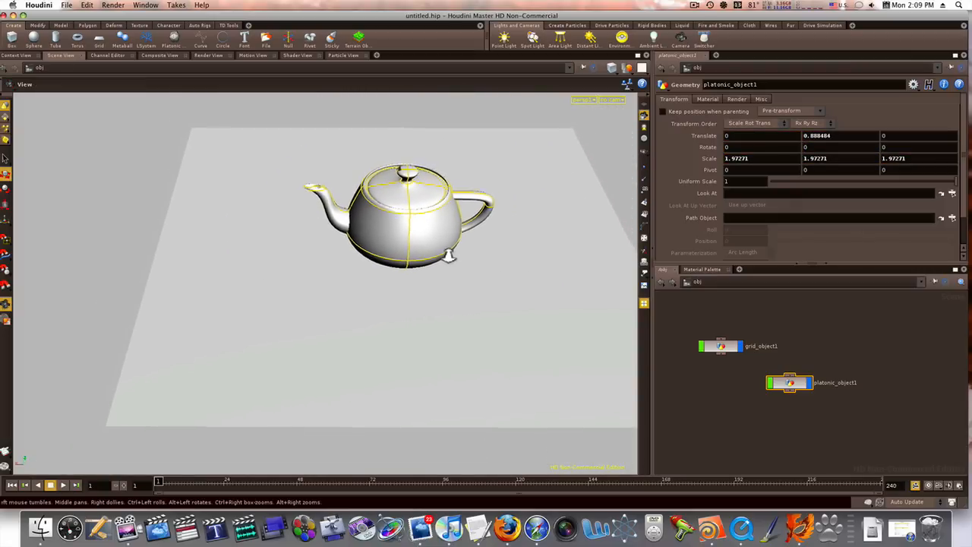
middle_drag(456, 266, 418, 269)
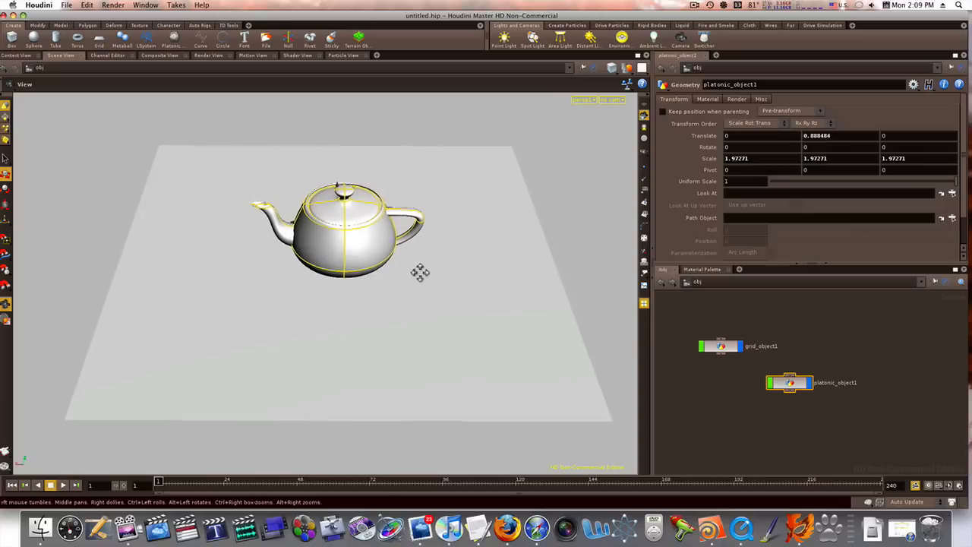
key(t)
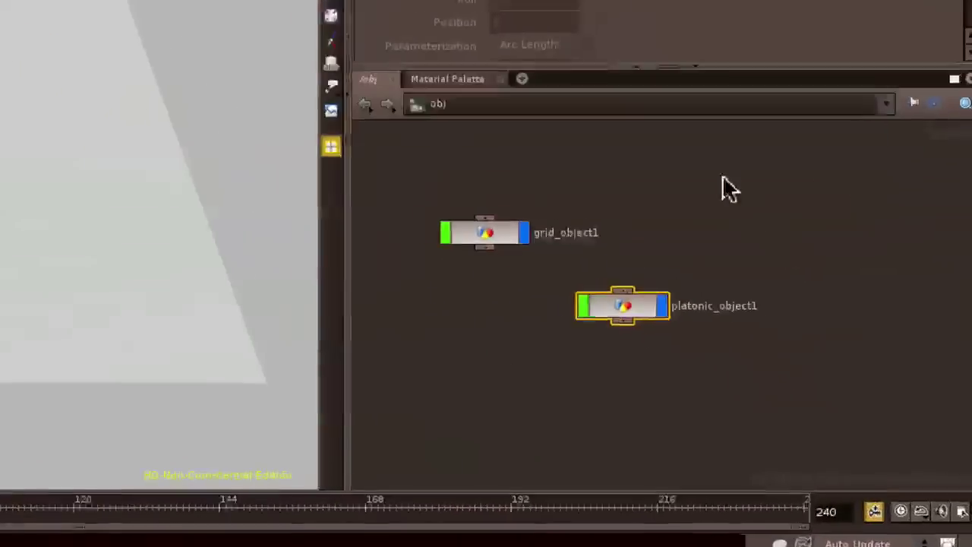
Create a Light Template node light1 and place it beside grid_object1.
key(Tab)
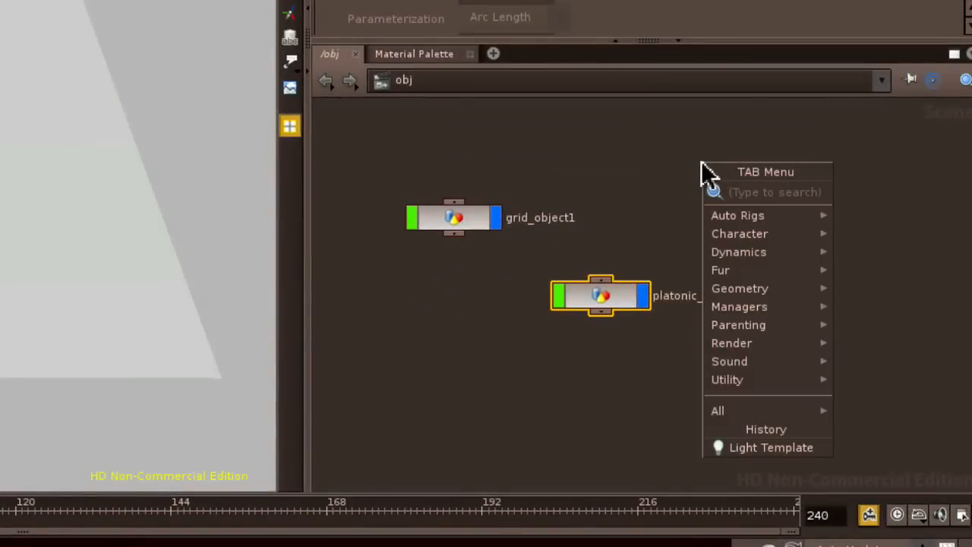
text(LightLight)
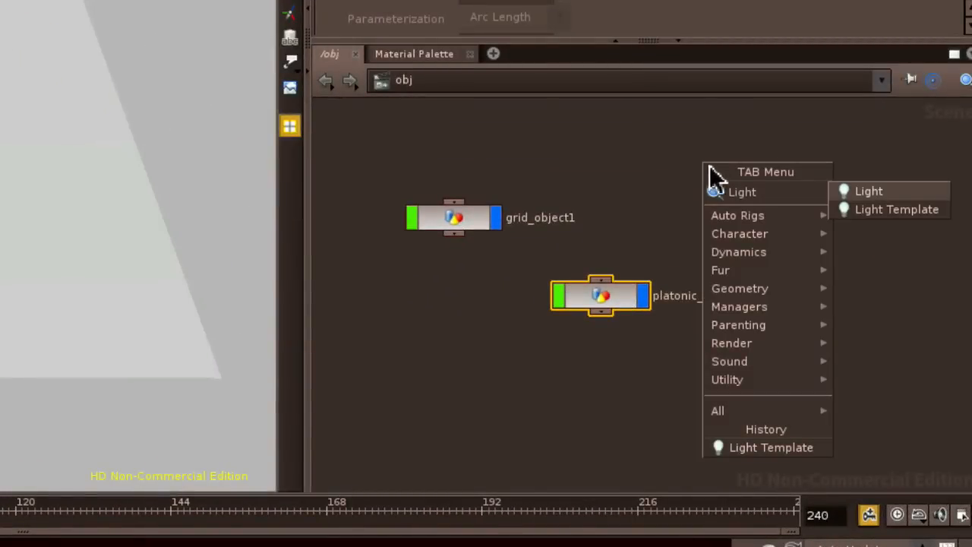
click(857, 209)
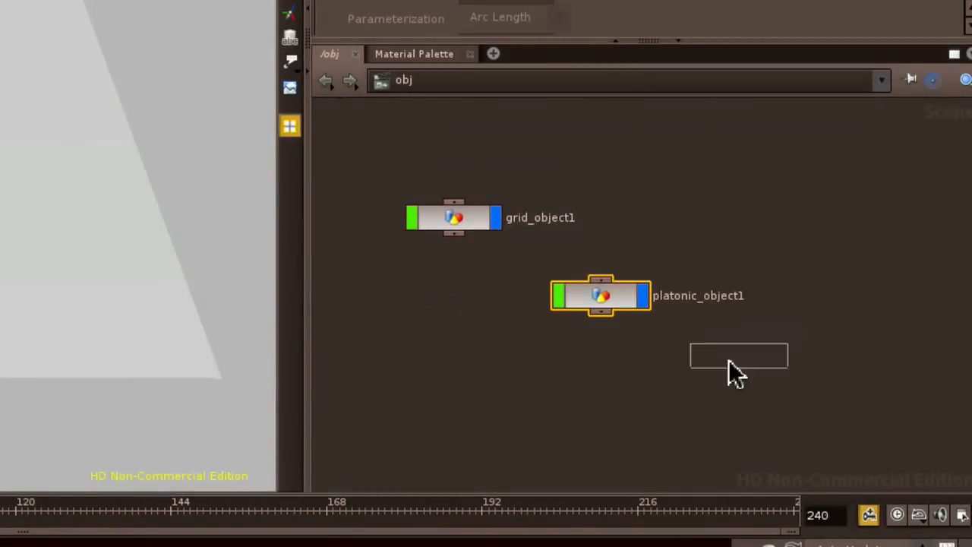
click(731, 362)
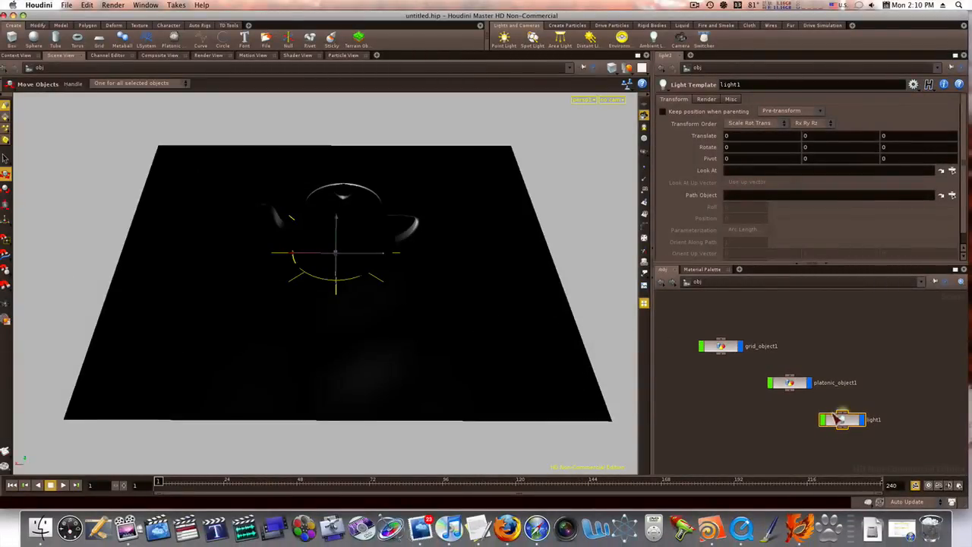
drag(844, 422, 849, 356)
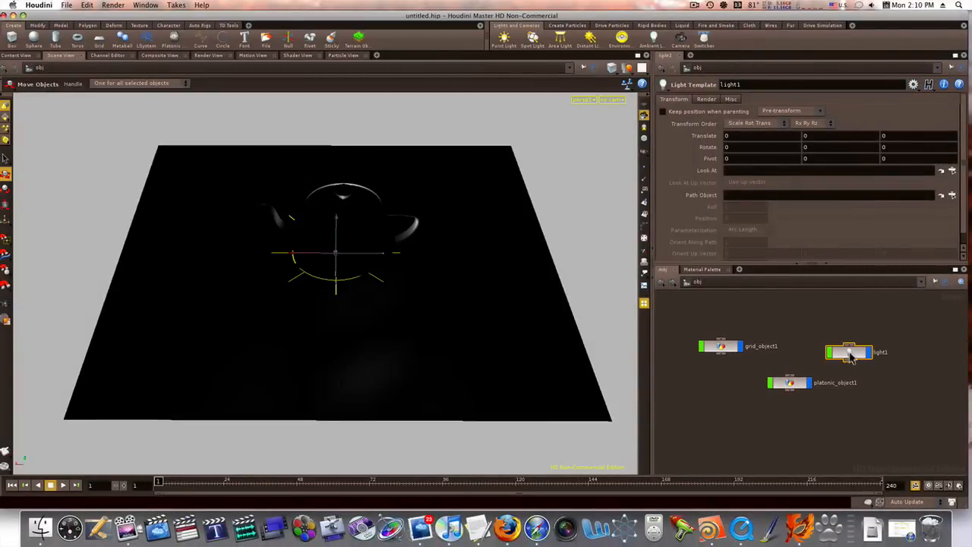
Look inside light1's internal network briefly, then return to /obj.
double_click(849, 354)
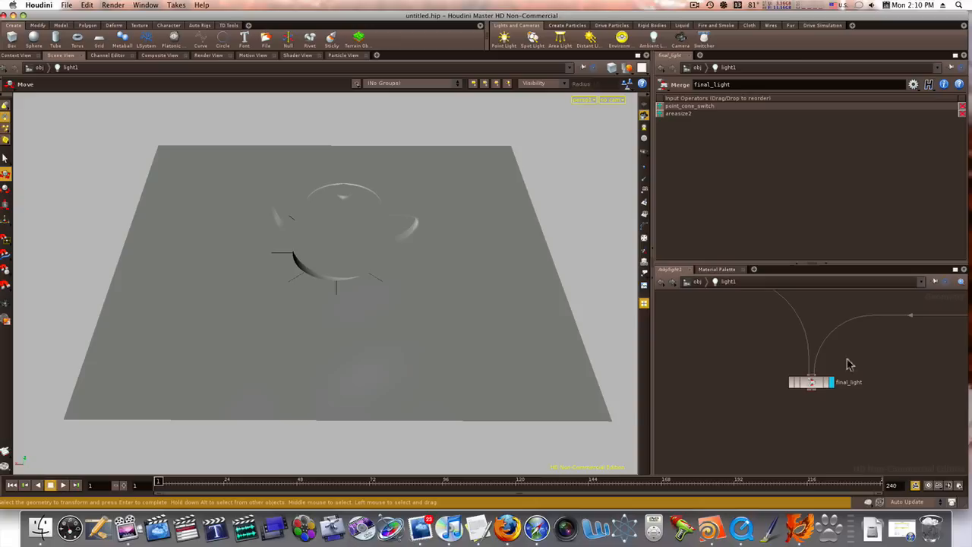
drag(850, 364, 848, 378)
scroll(805, 350, down, 5)
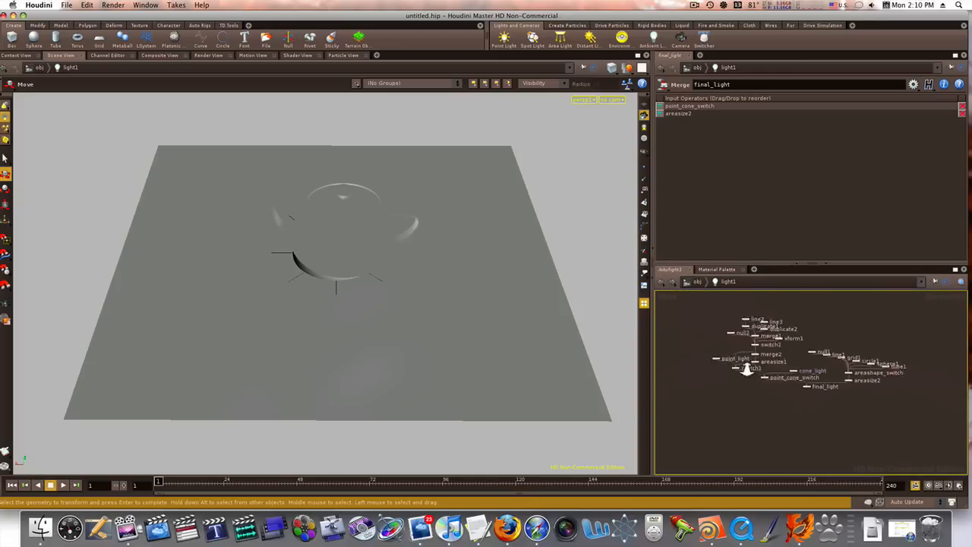
scroll(760, 334, up, 3)
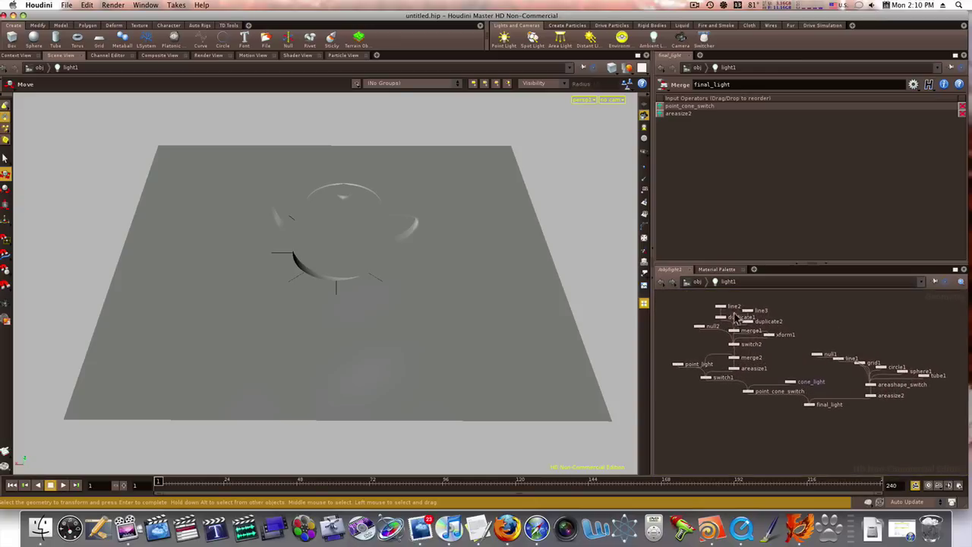
click(697, 282)
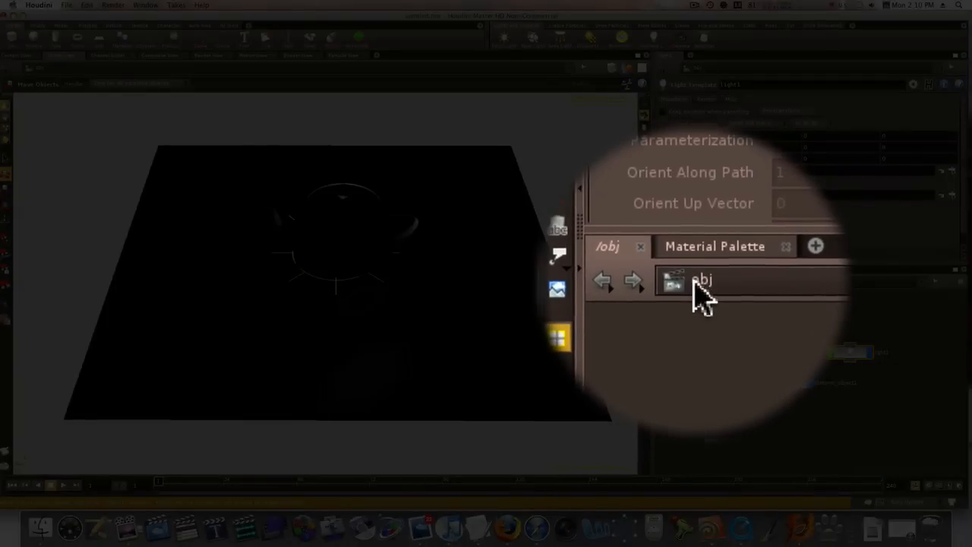
Create a VEX Global Illumination shader v_gilight1 in /shop and return to /obj.
click(695, 282)
click(716, 346)
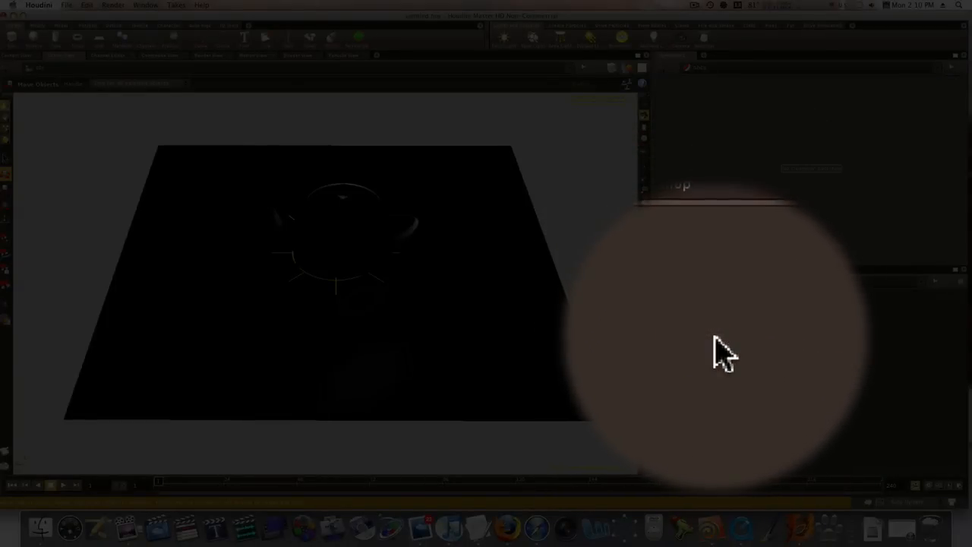
key(Tab)
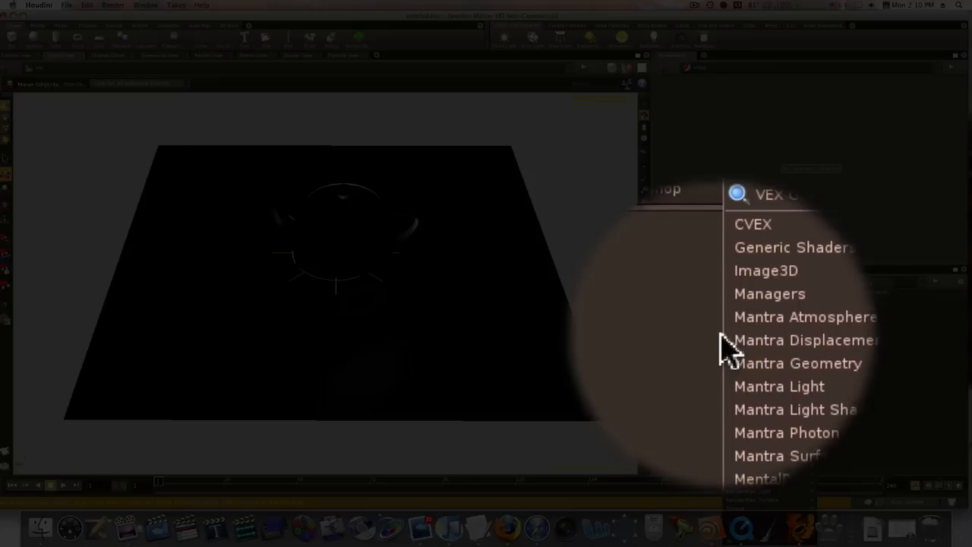
mouse_move(782, 256)
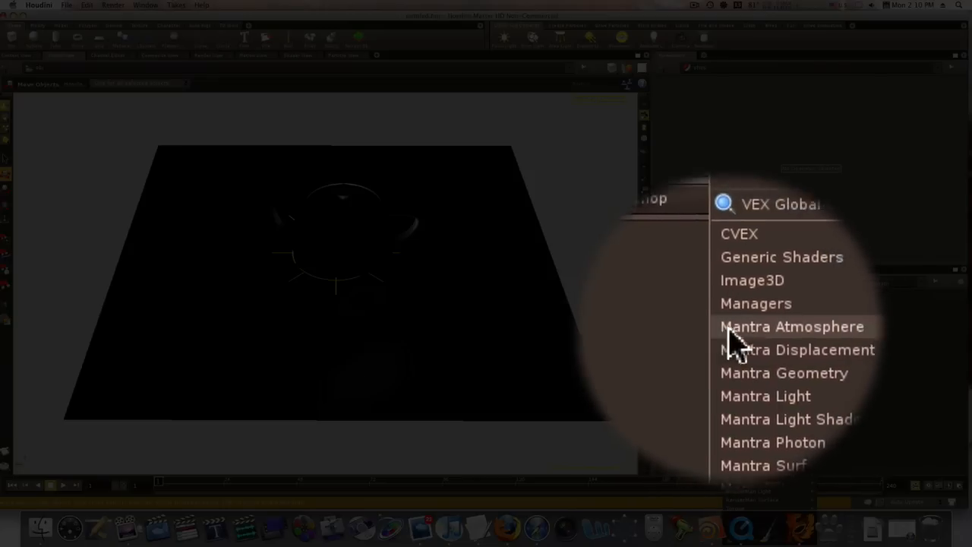
click(897, 255)
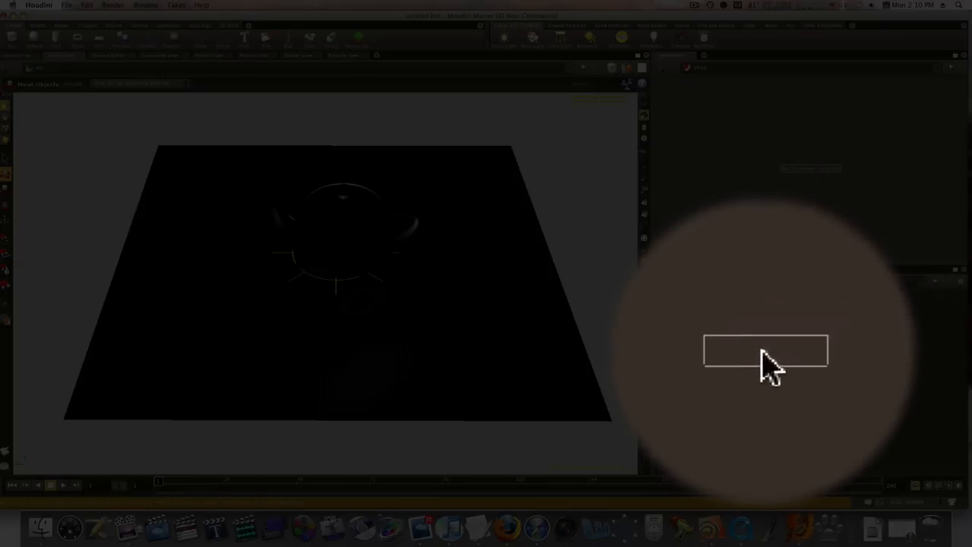
click(749, 377)
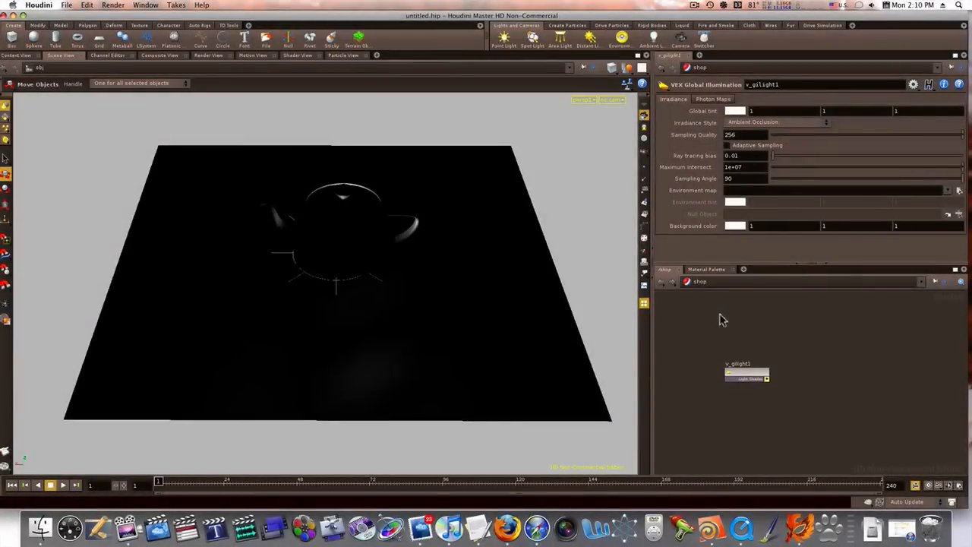
click(688, 282)
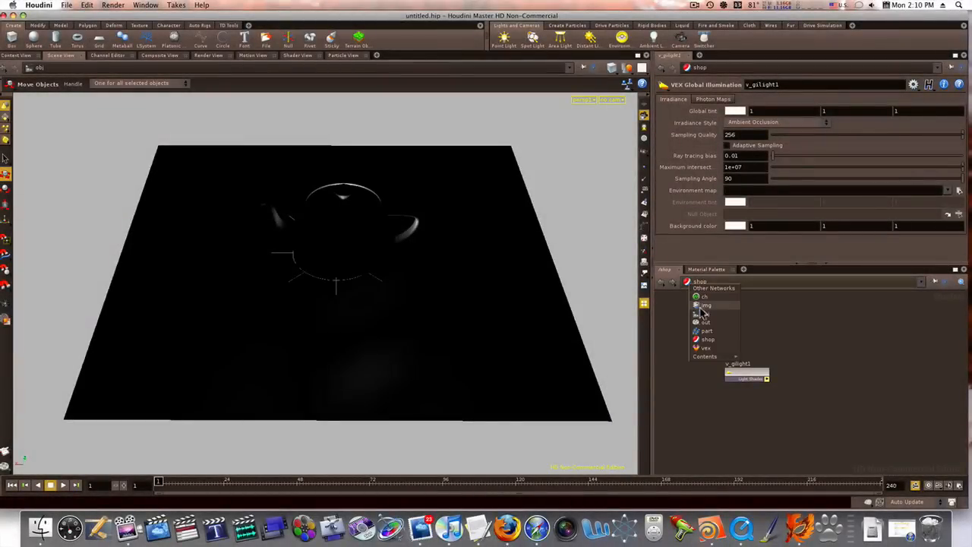
click(710, 313)
Assign /shop/v_gilight1 as light1's Light Shader under Render > Shaders.
click(870, 411)
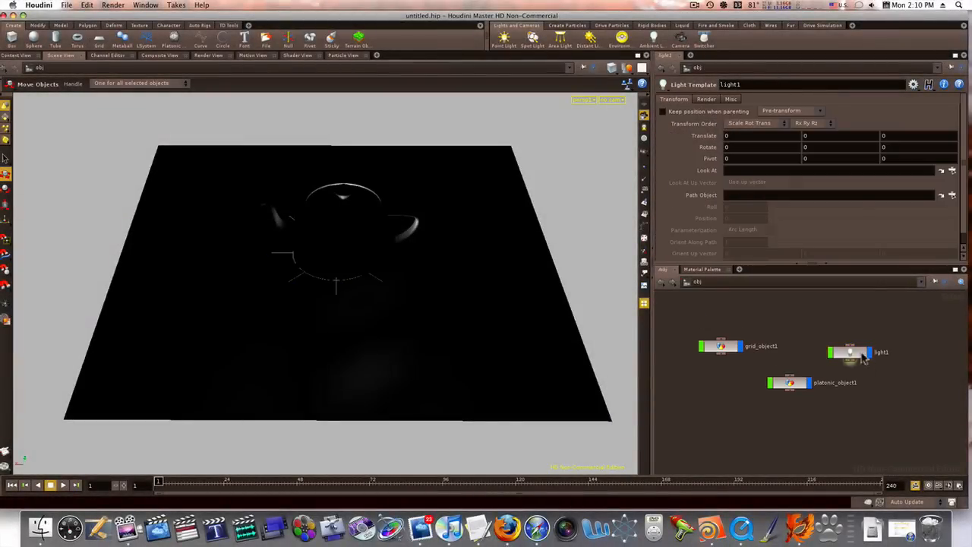
click(855, 354)
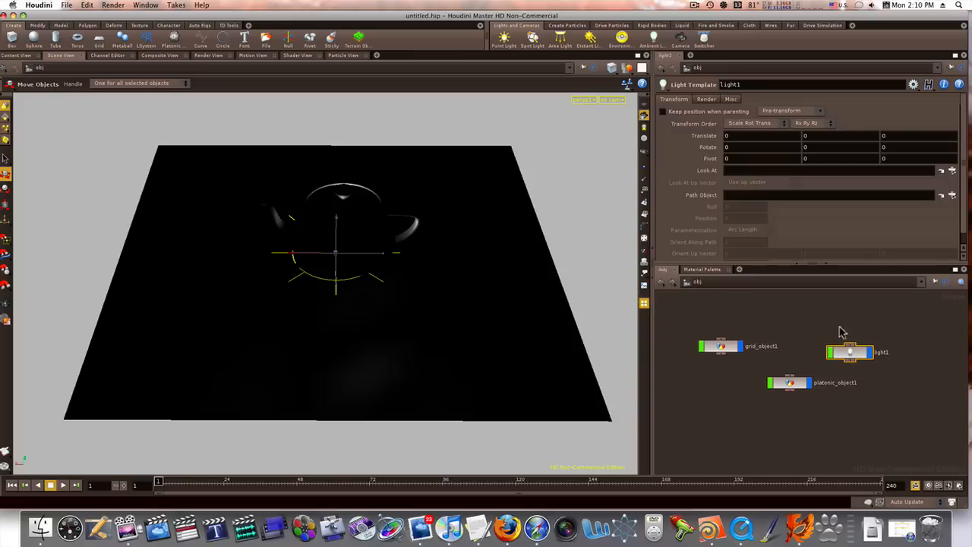
click(706, 99)
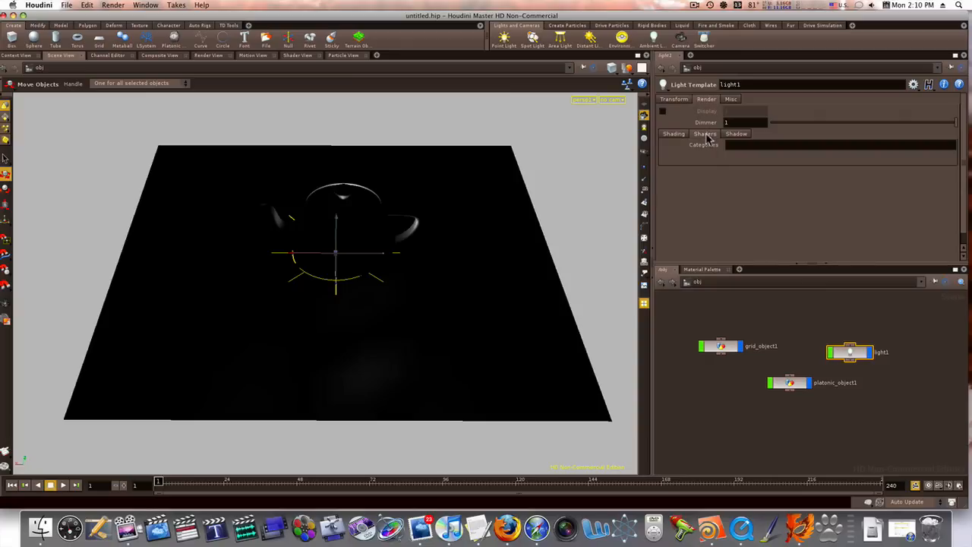
click(705, 135)
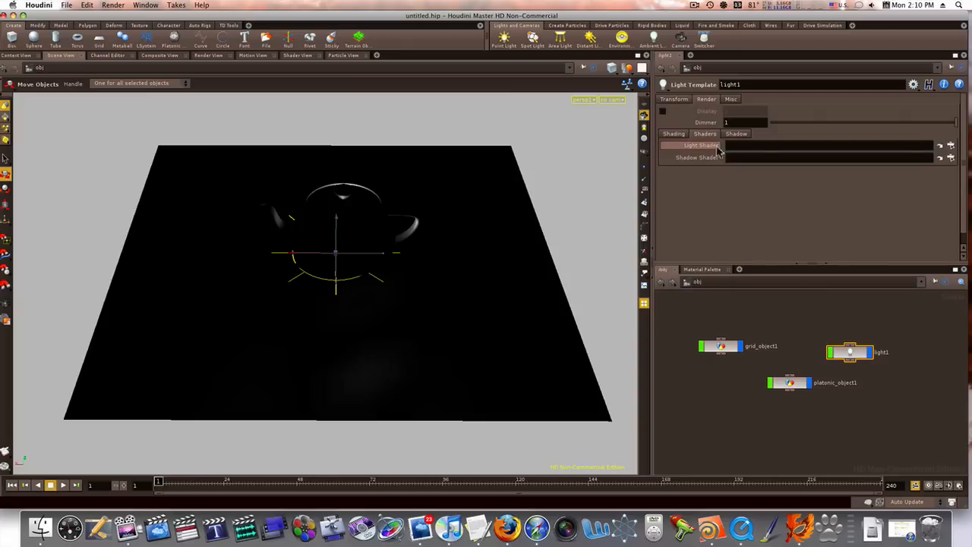
click(952, 146)
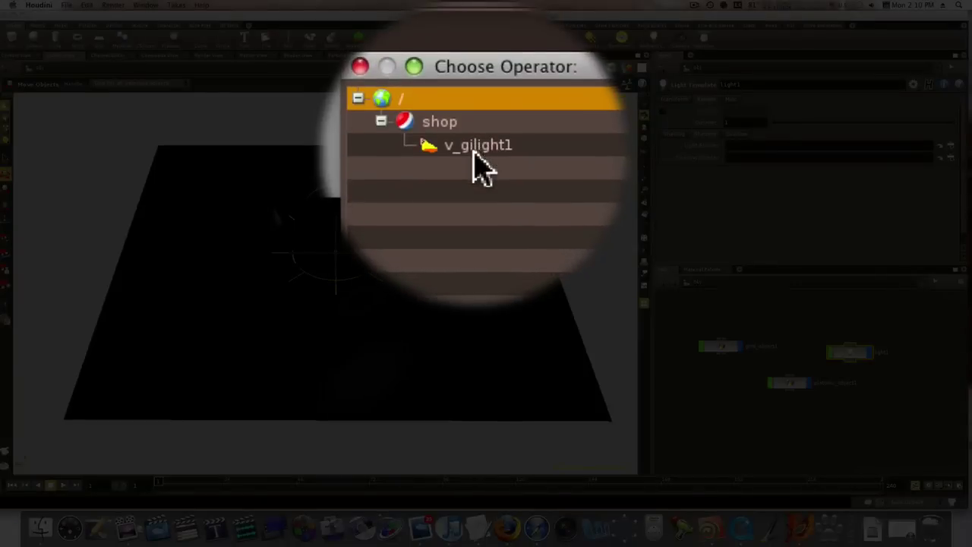
click(475, 148)
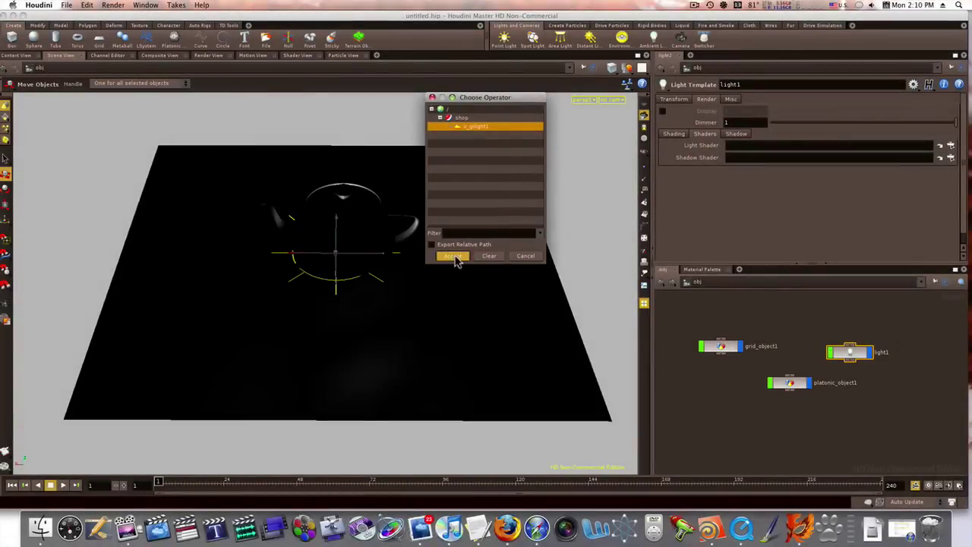
click(454, 257)
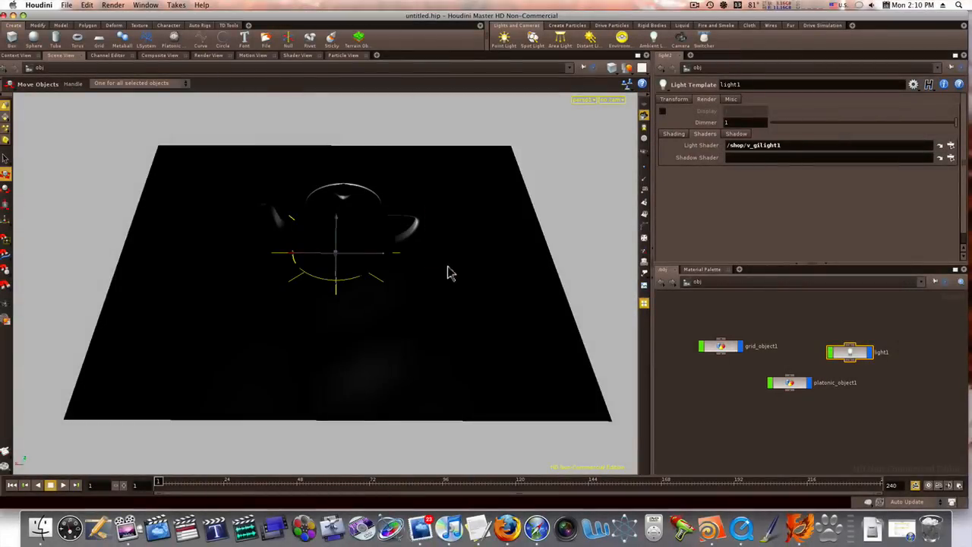
Create a Mantra render node via Render > Create Render Node.
click(114, 5)
mouse_move(114, 20)
click(221, 21)
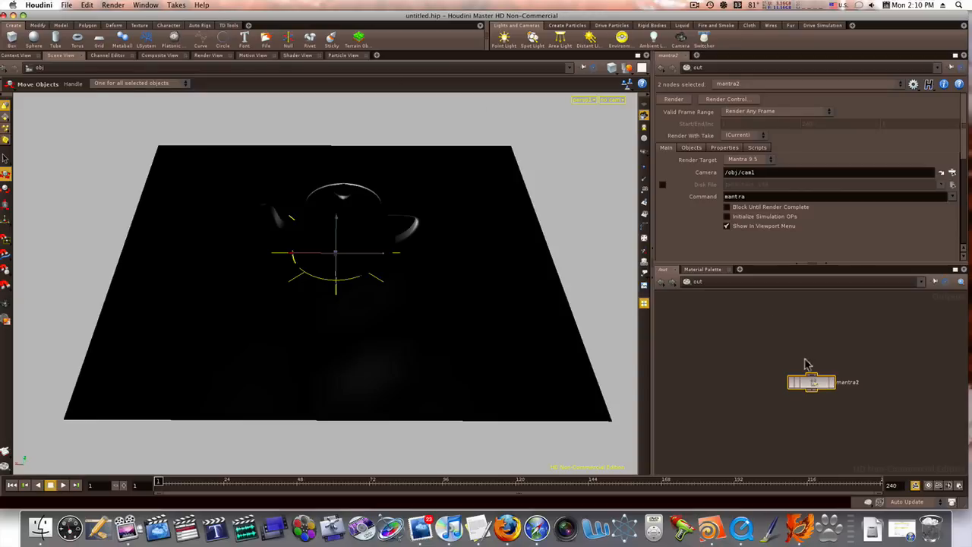
click(693, 282)
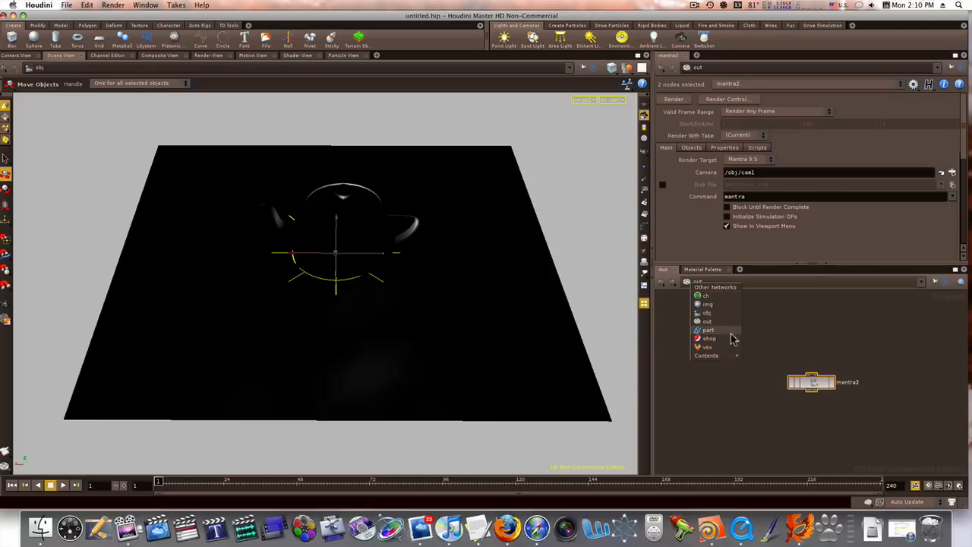
On v_gilight1 set Global tint to 2 and Sampling Quality to 64.
key(Escape)
click(699, 284)
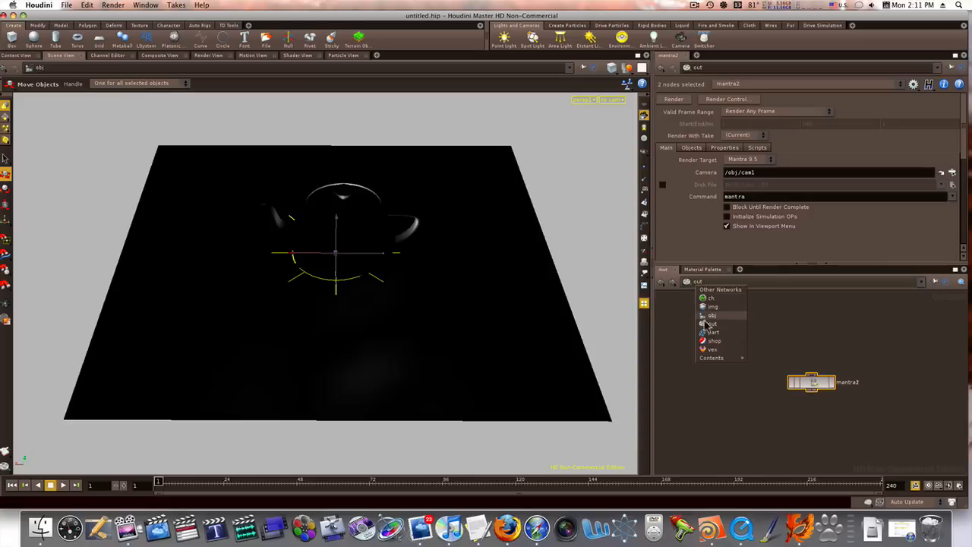
click(714, 345)
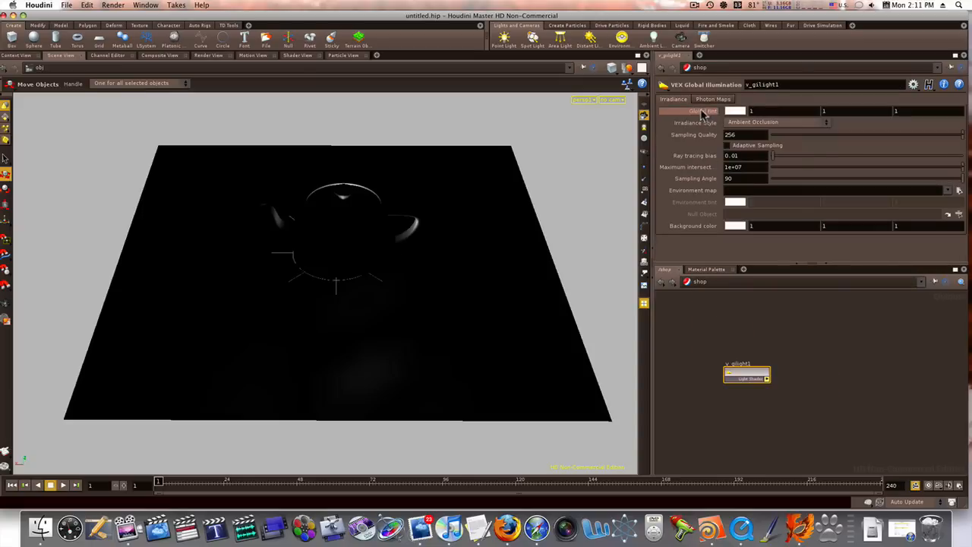
middle_click(694, 135)
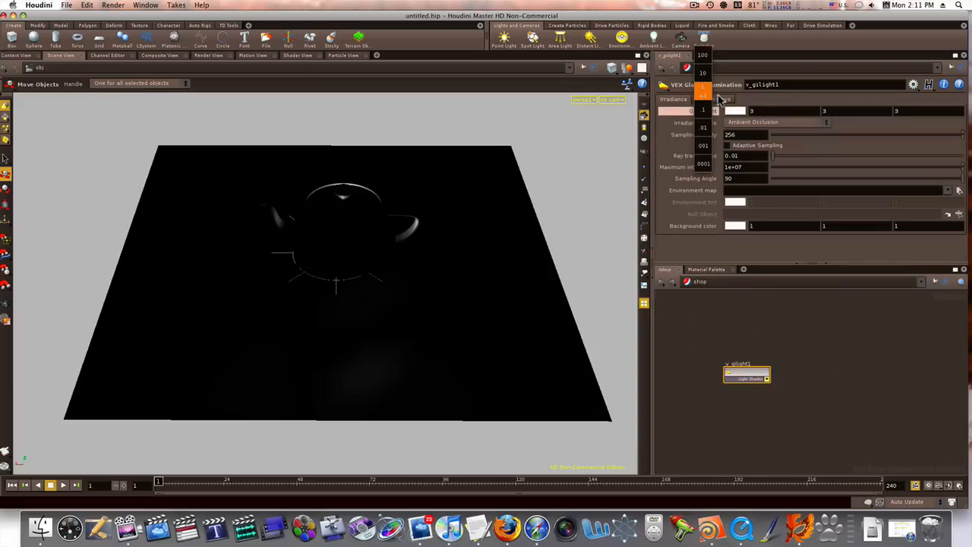
click(705, 110)
click(692, 135)
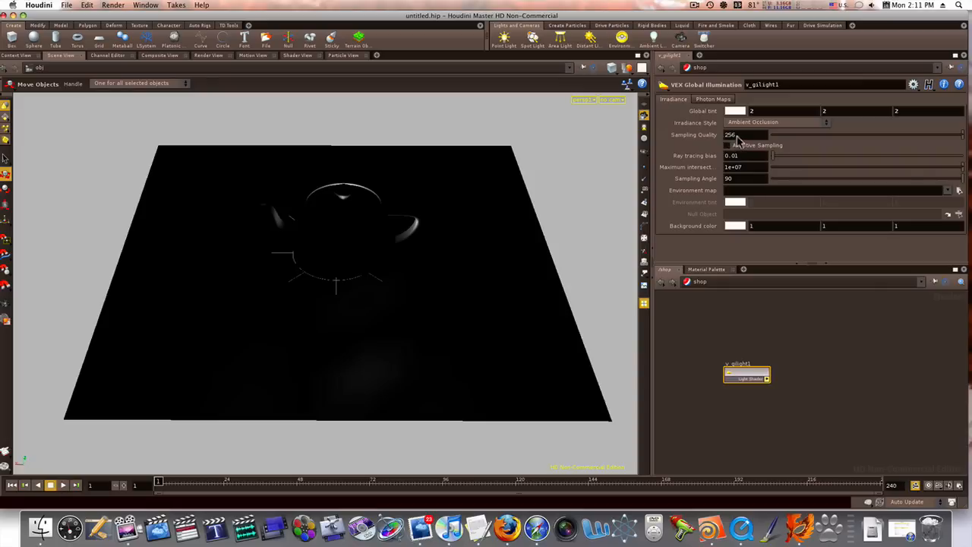
click(693, 135)
text(64)
click(700, 281)
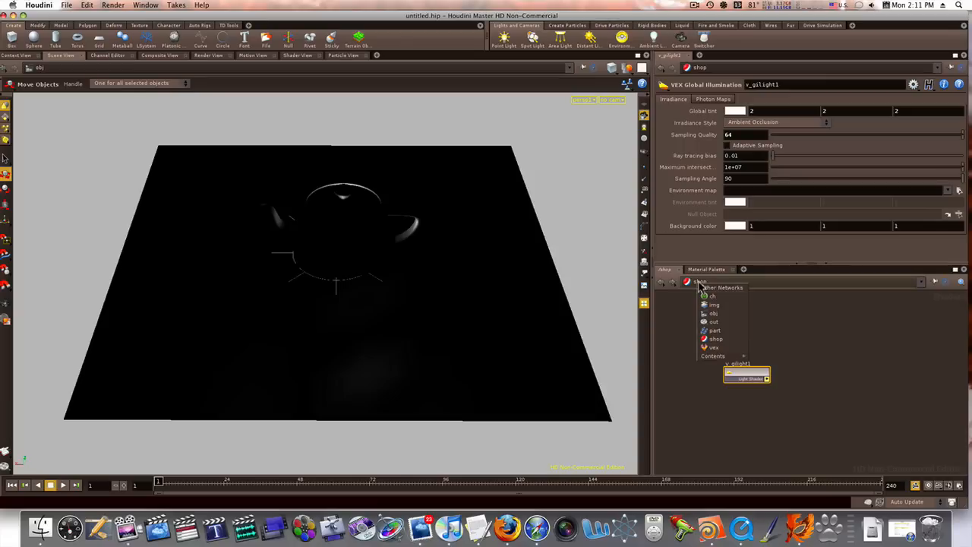
Look through cam1 and dolly in so the teapot and grid fill the view.
click(713, 323)
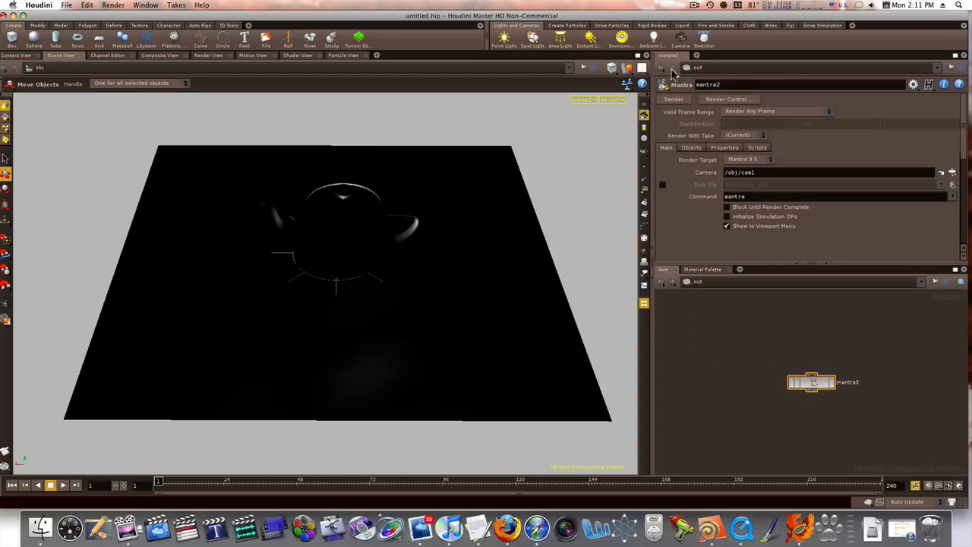
click(682, 46)
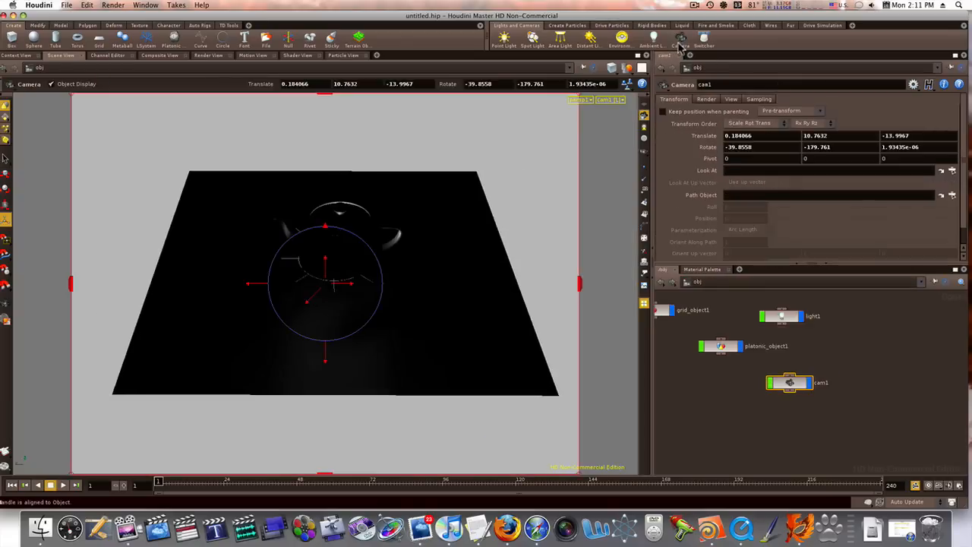
right_drag(393, 291, 538, 262)
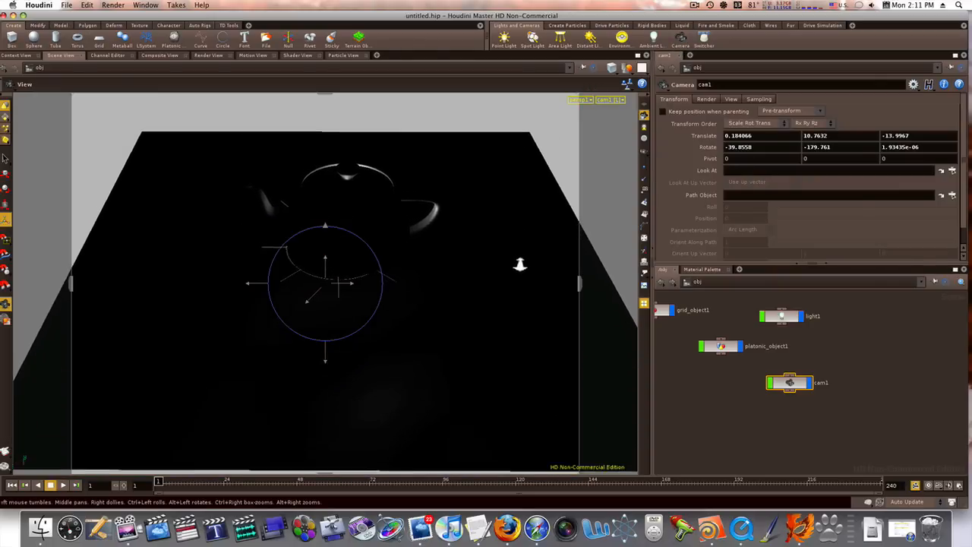
key(Escape)
click(708, 289)
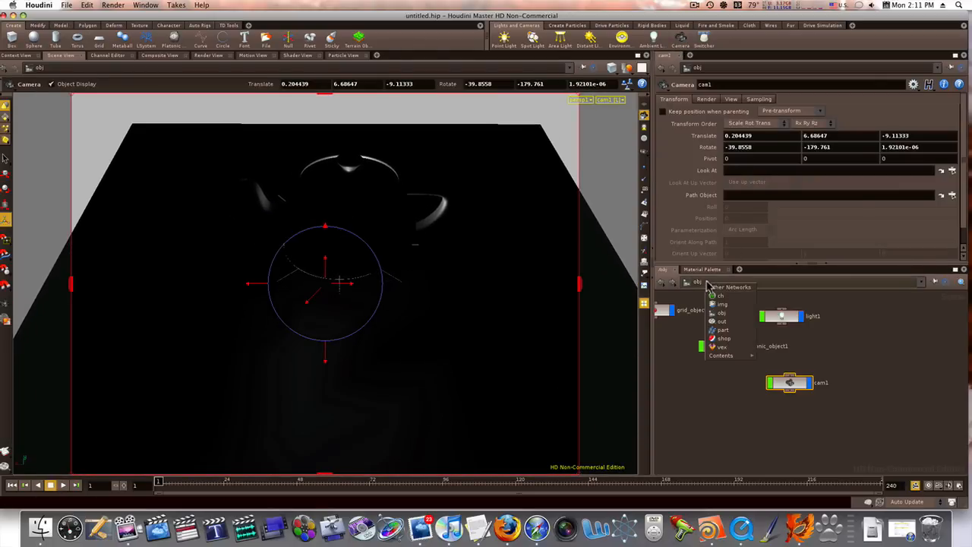
Render mantra2 to MPlay, review the ambient-occluded teapot, then close the image.
click(729, 328)
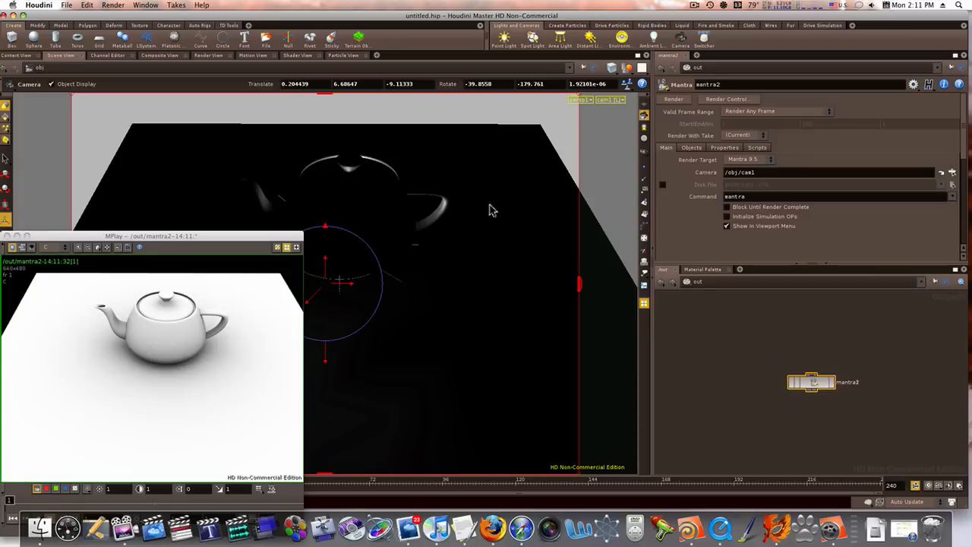
click(7, 236)
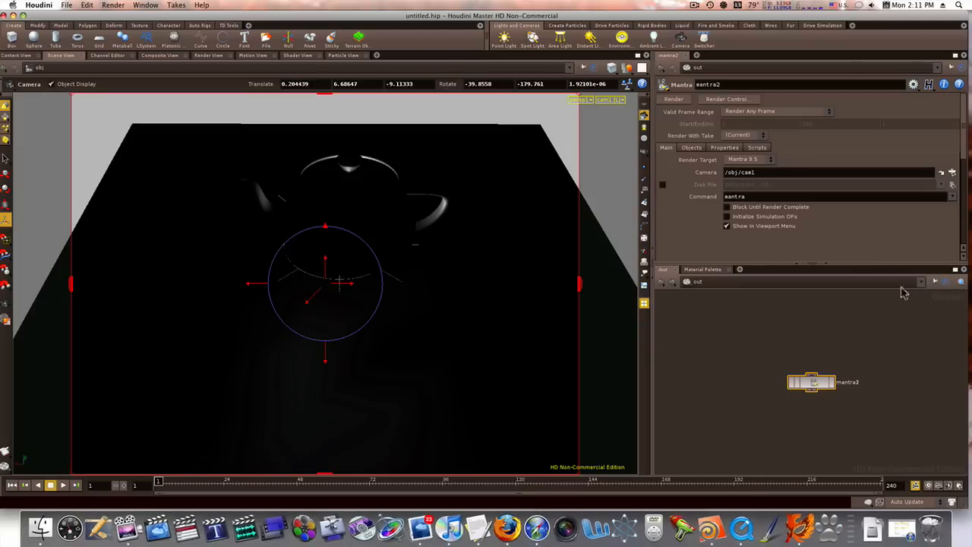
click(777, 346)
Drag a Simple Displace material from the Material Palette into /shop.
click(722, 302)
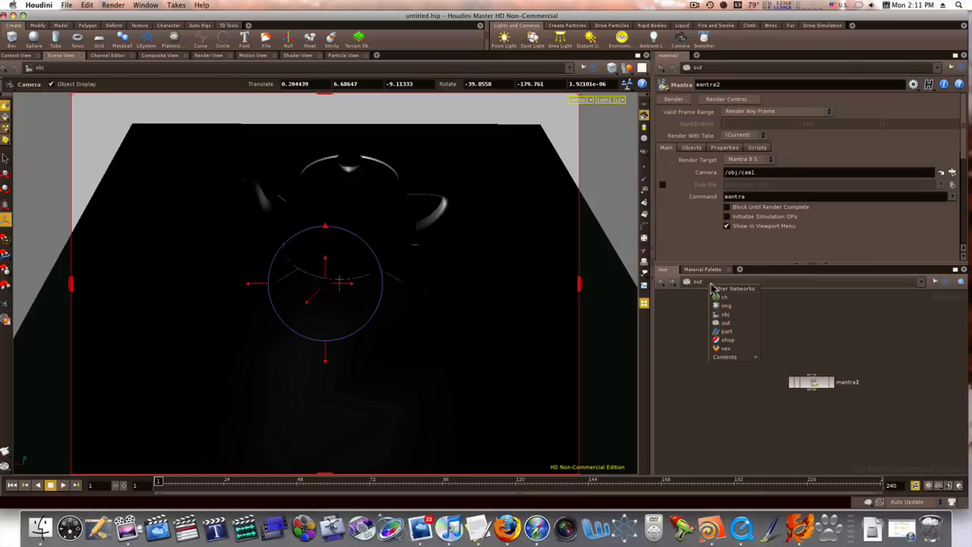
click(693, 308)
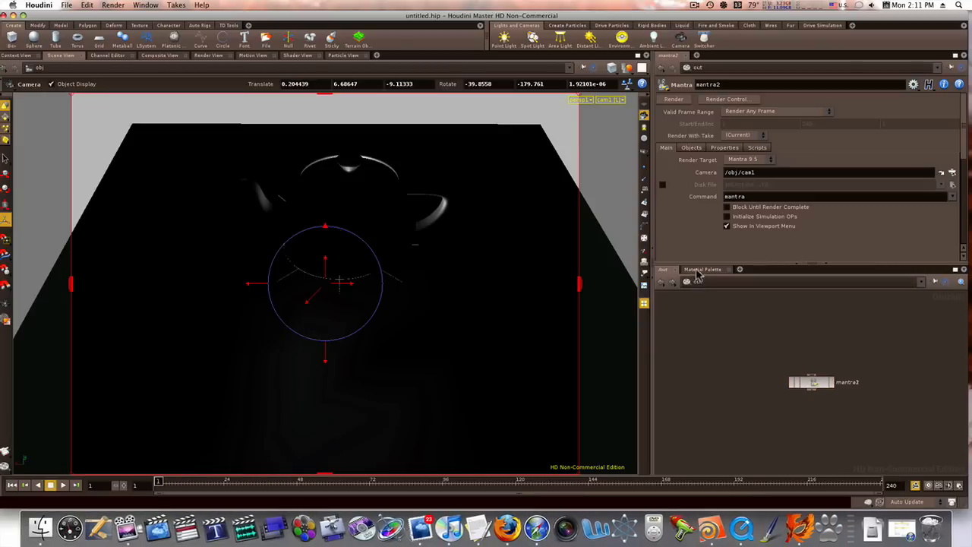
click(703, 270)
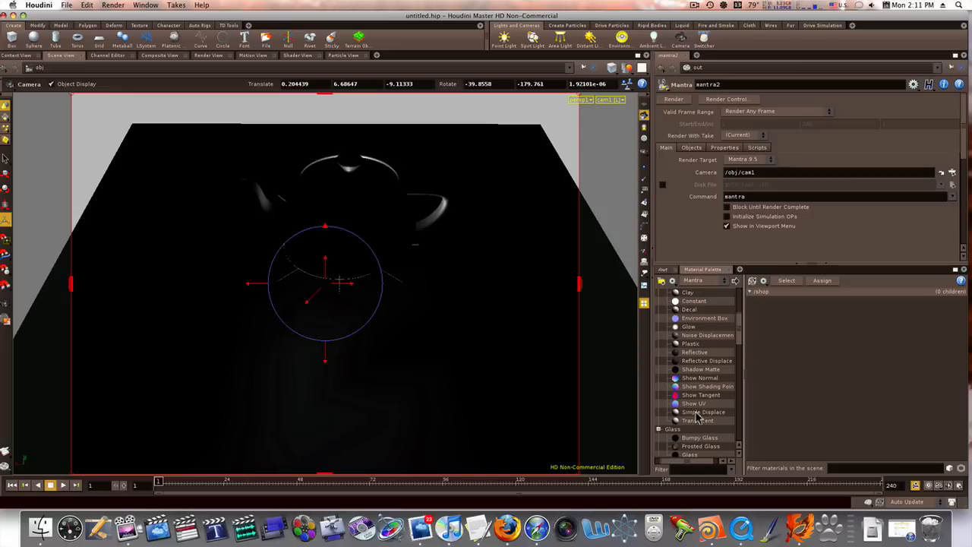
drag(699, 412, 787, 353)
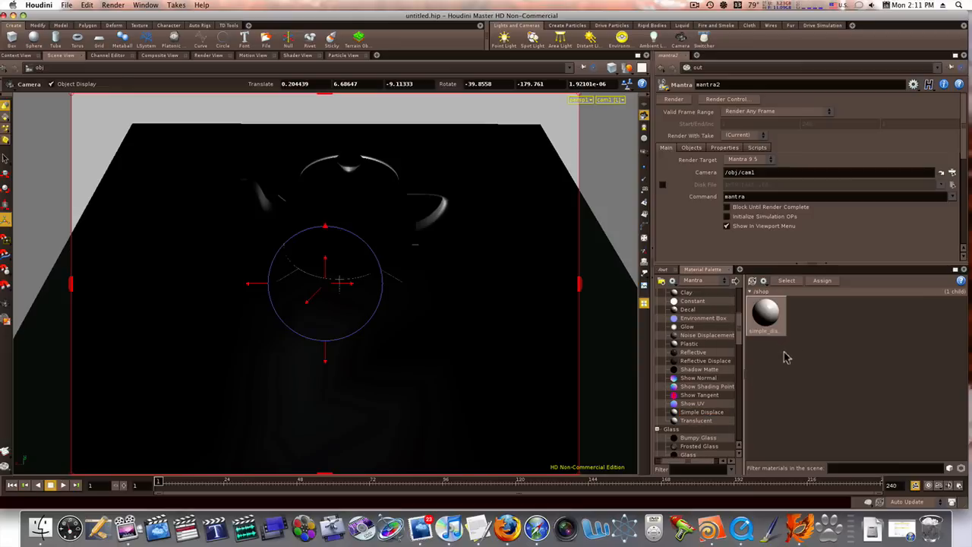
click(766, 319)
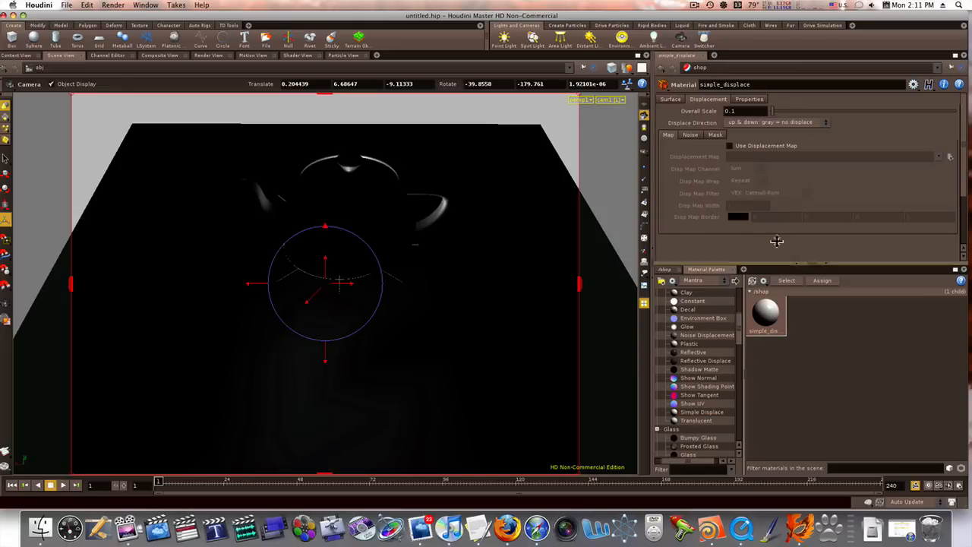
Enable Use Displacement Map and load the apple Konquer all JPEG as the map.
click(731, 146)
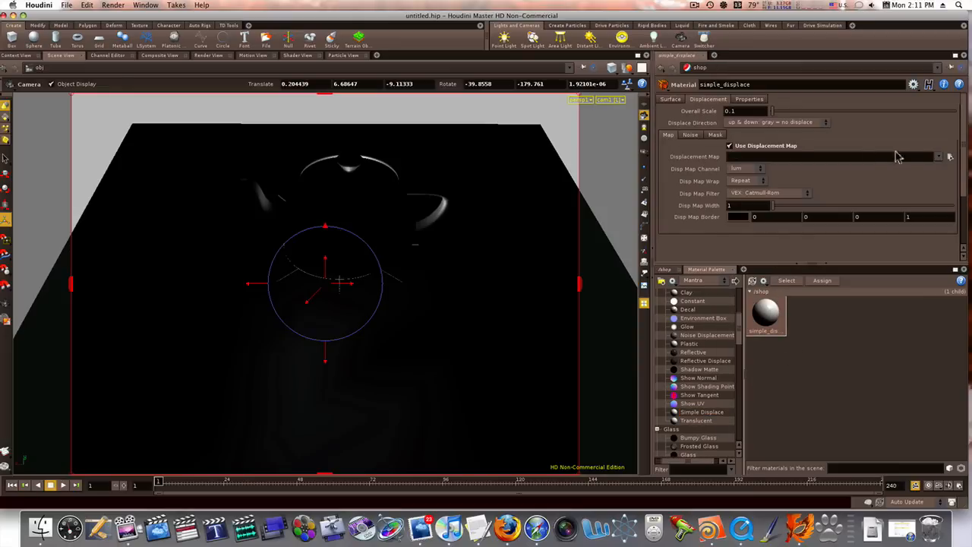
click(950, 157)
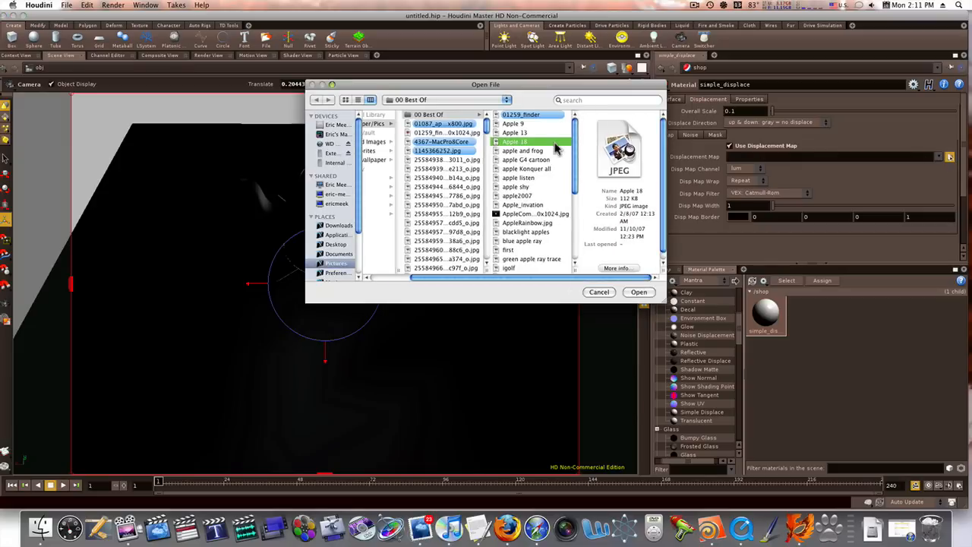
click(548, 150)
click(534, 160)
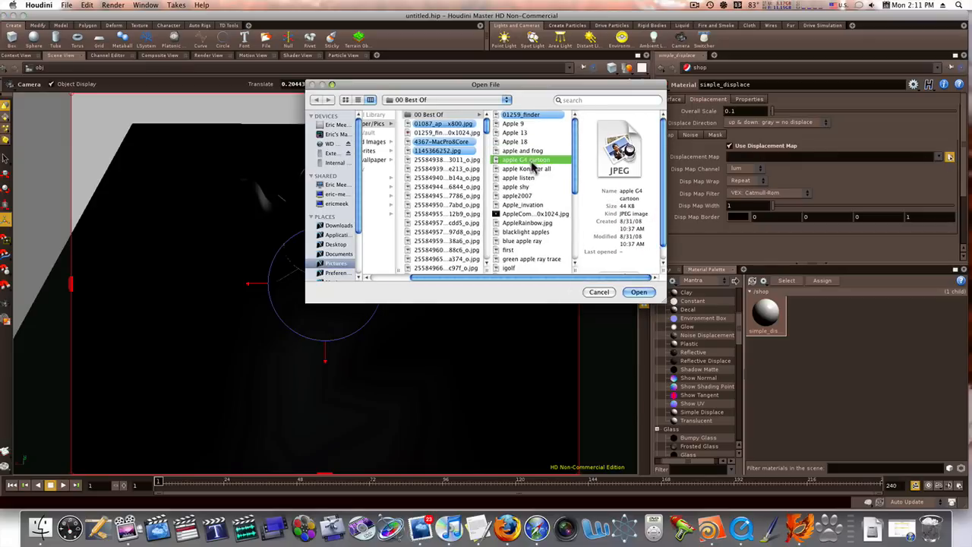
click(533, 169)
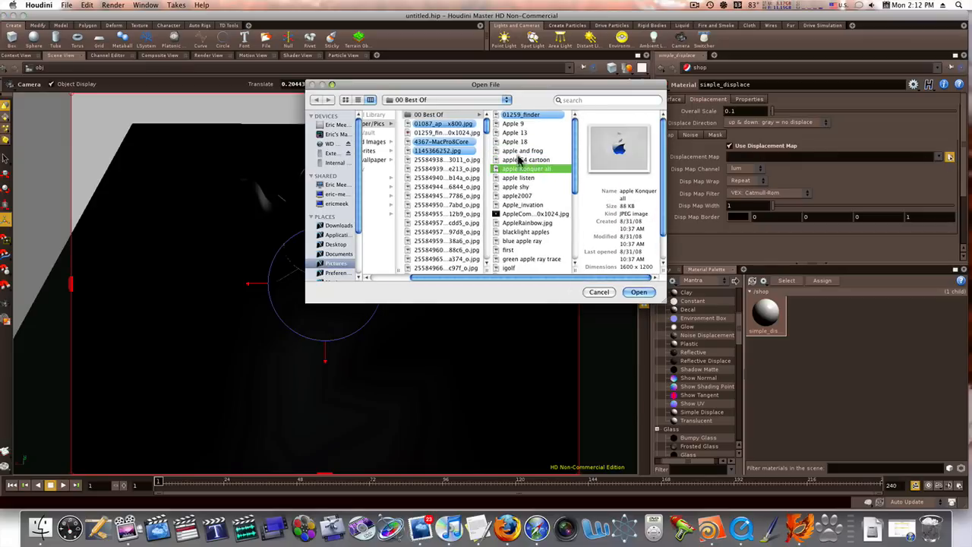
click(639, 292)
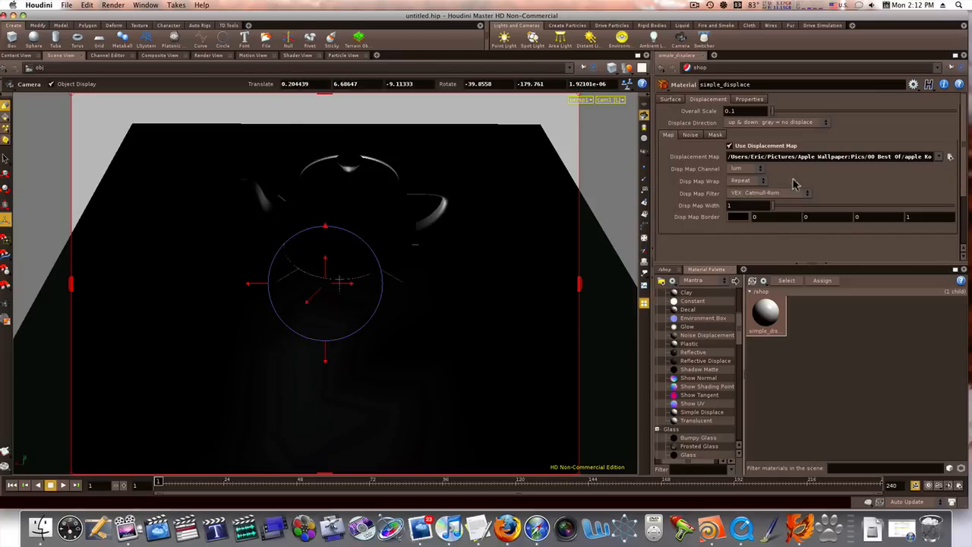
Inside grid_object1 set the grid to 2 rows and 2 columns.
click(666, 270)
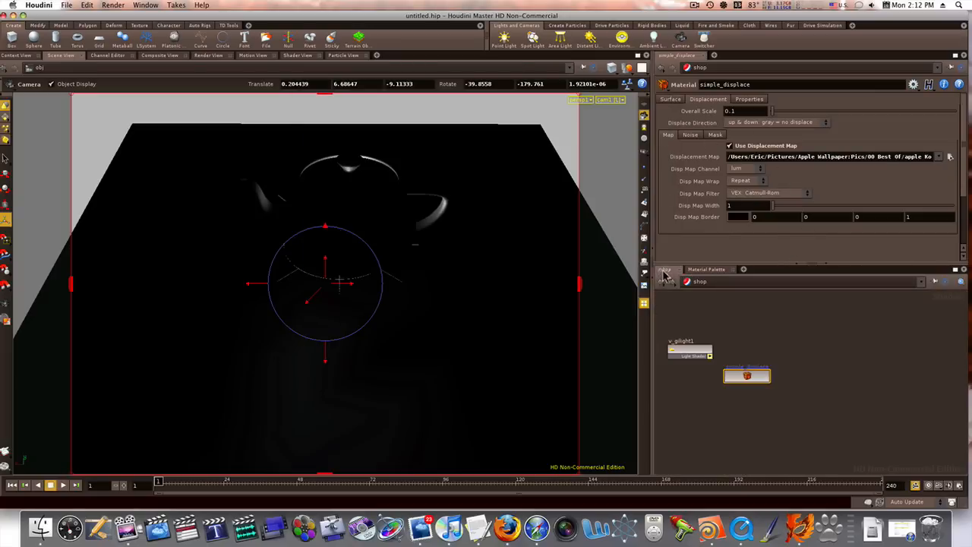
click(688, 283)
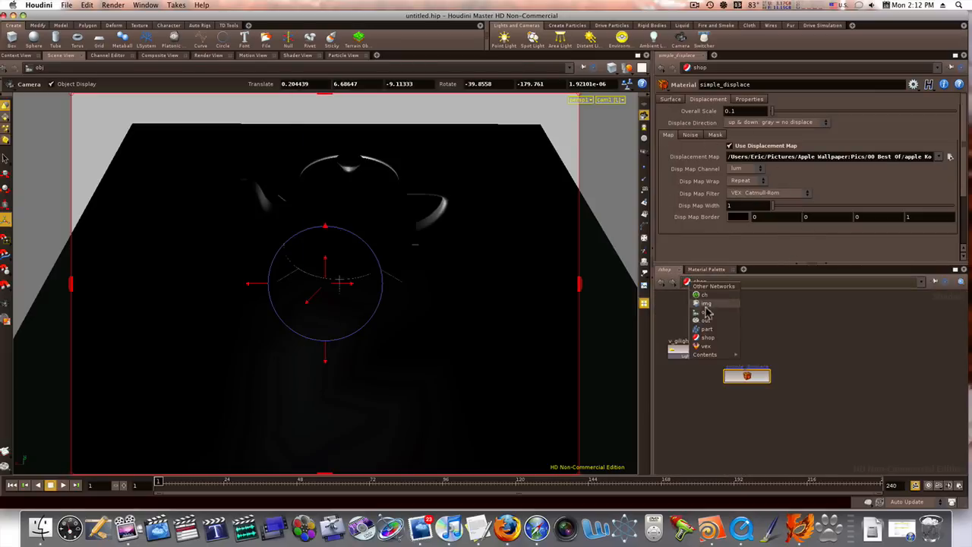
click(707, 312)
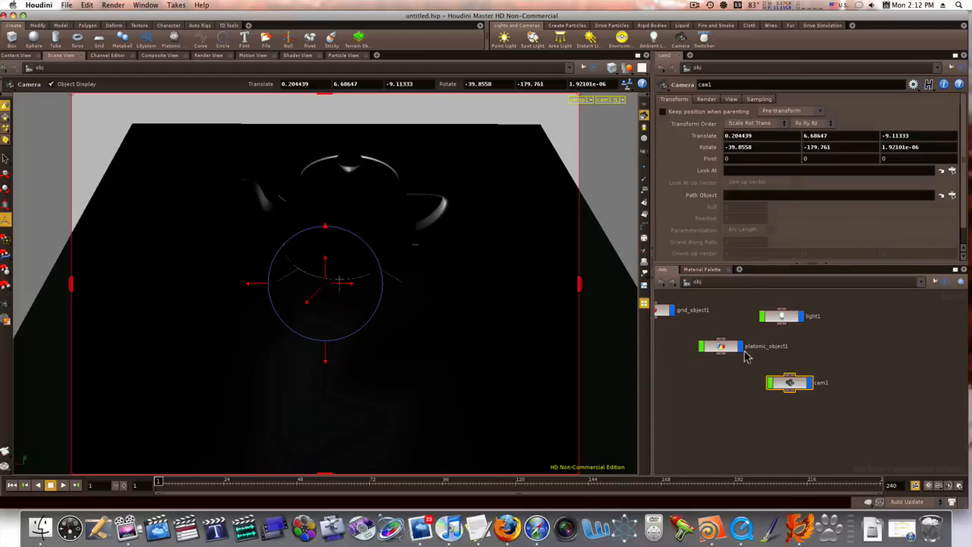
double_click(664, 311)
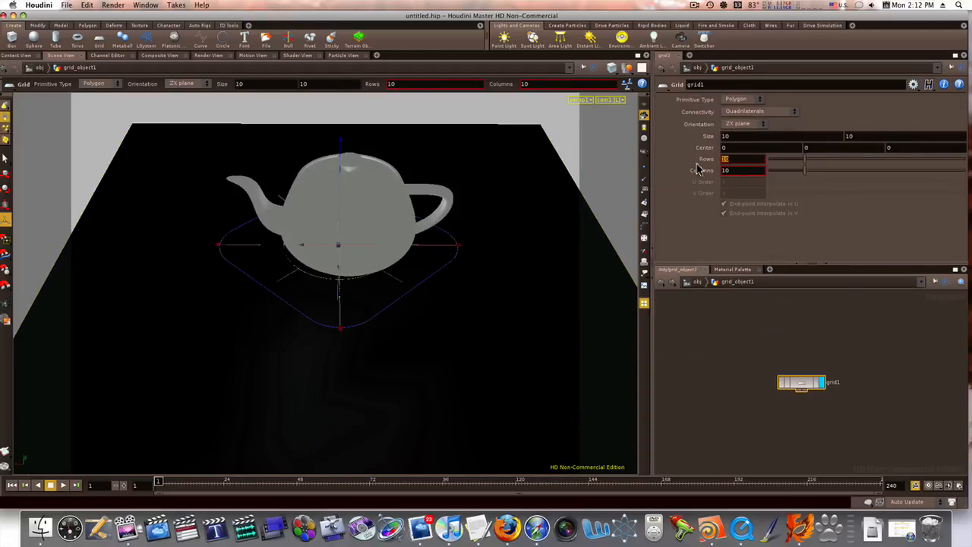
double_click(735, 171)
text(2)
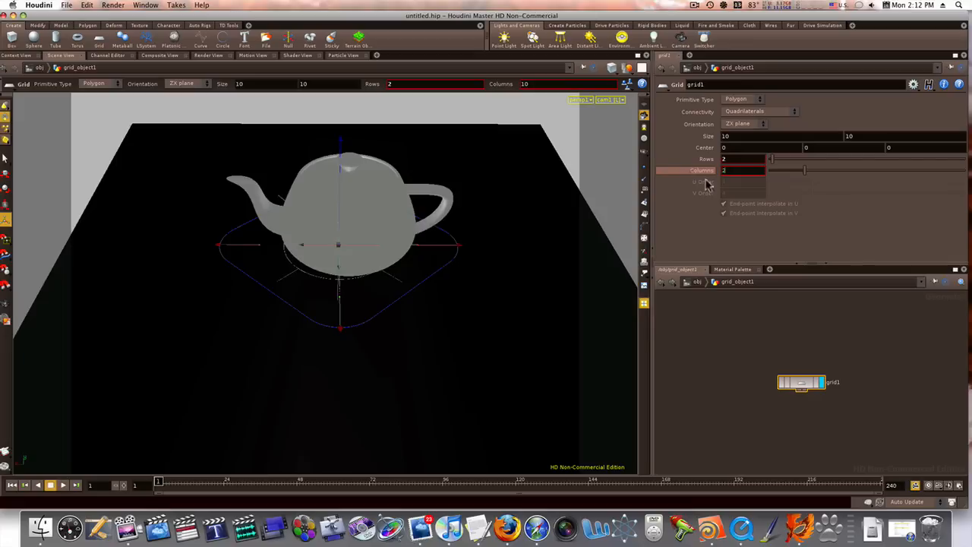
key(Return)
Set simple_displace's Disp Map Wrap to Decal in /shop.
click(697, 282)
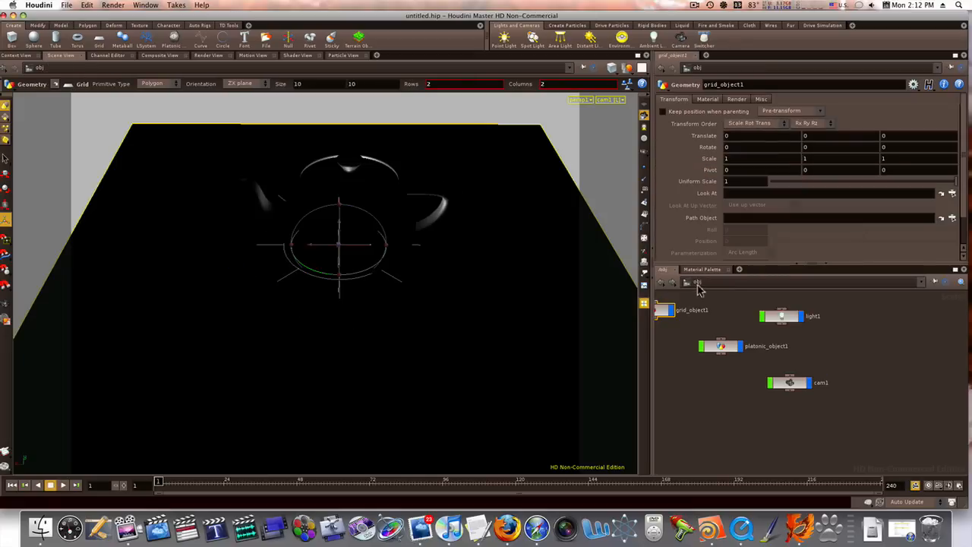
click(715, 339)
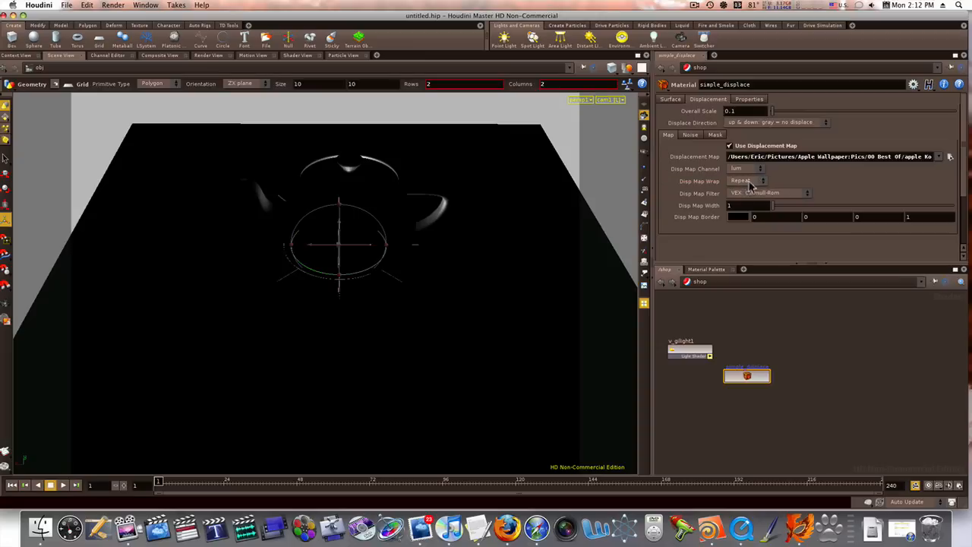
click(749, 181)
click(743, 201)
Render the teapot on the 2x2 grid with mantra2, preview it in MPlay and close the viewer.
click(691, 283)
click(710, 324)
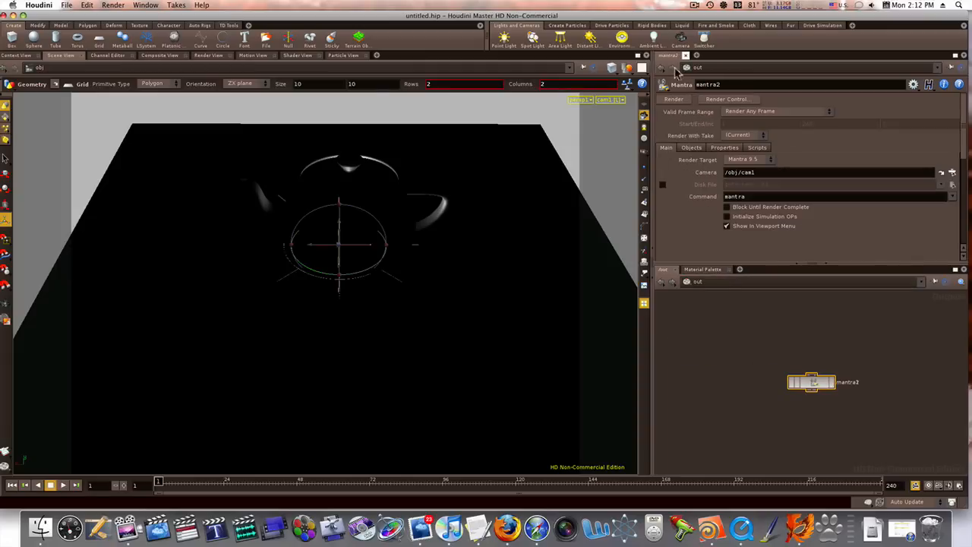
click(674, 100)
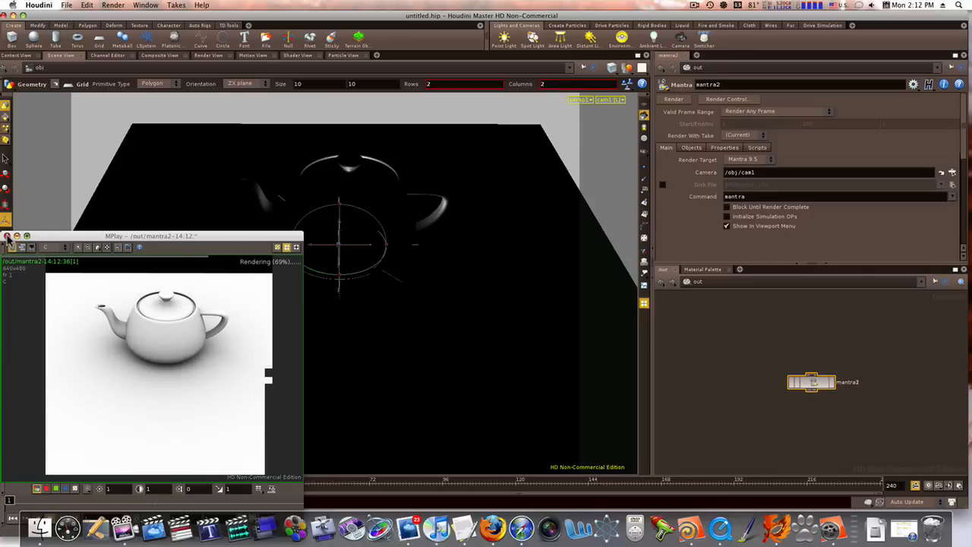
click(7, 237)
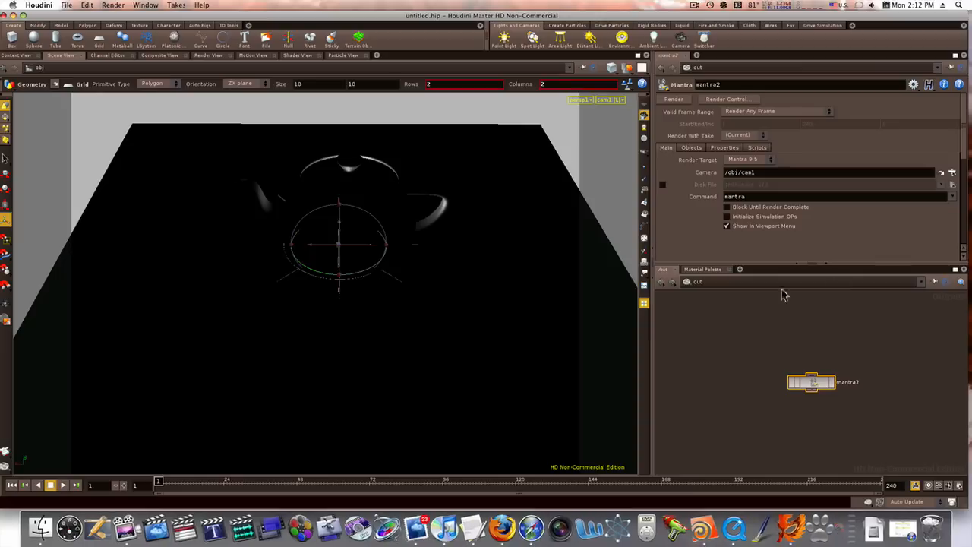
click(703, 269)
Render the grid displaced by the apple logo via simple_displace, then close the MPlay viewer.
click(768, 315)
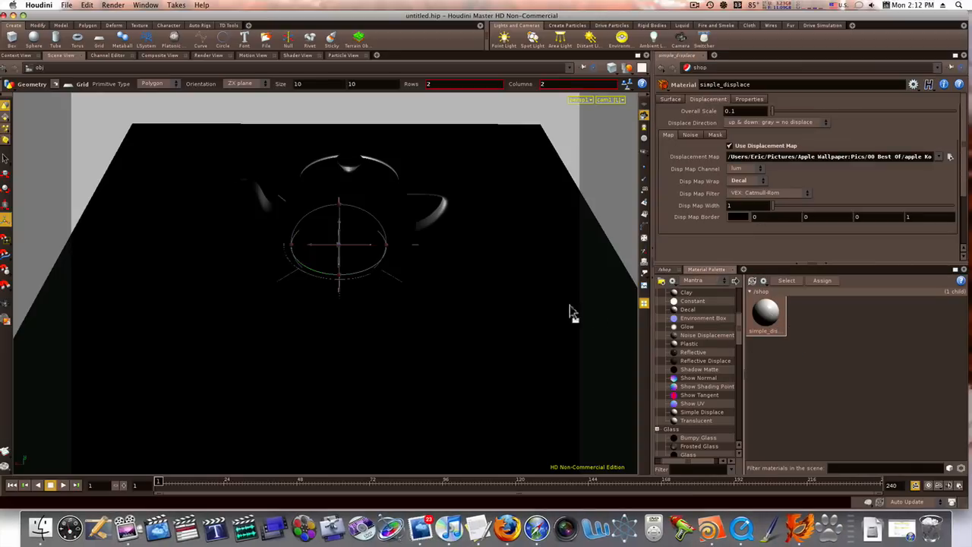
middle_drag(562, 313, 526, 342)
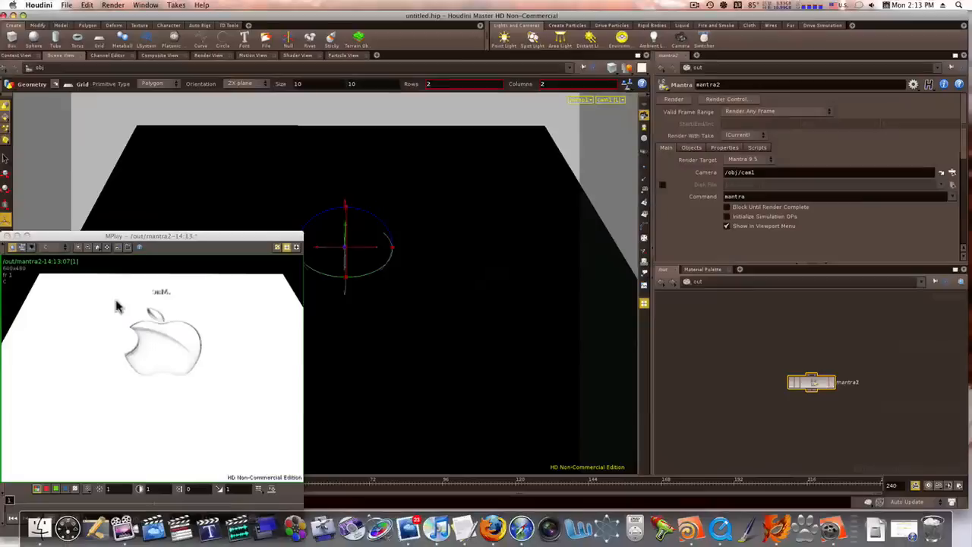
click(7, 237)
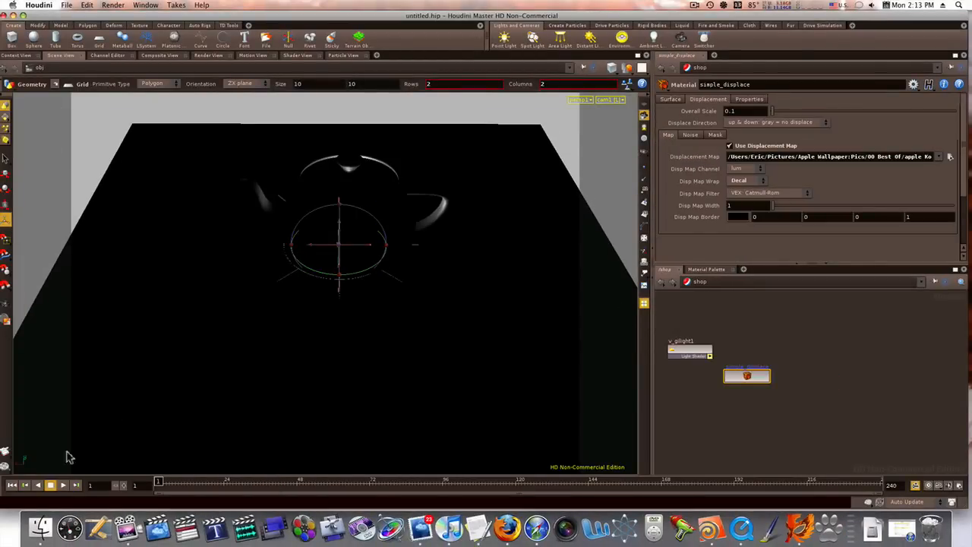
Glance at the network list and material palette, then return to the /out network for mantra2.
click(697, 283)
click(809, 348)
click(705, 270)
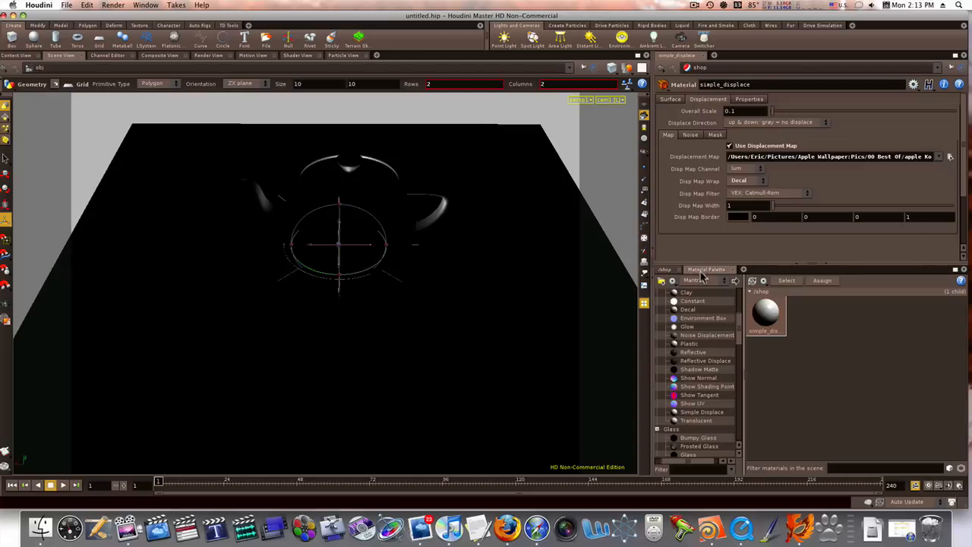
click(666, 269)
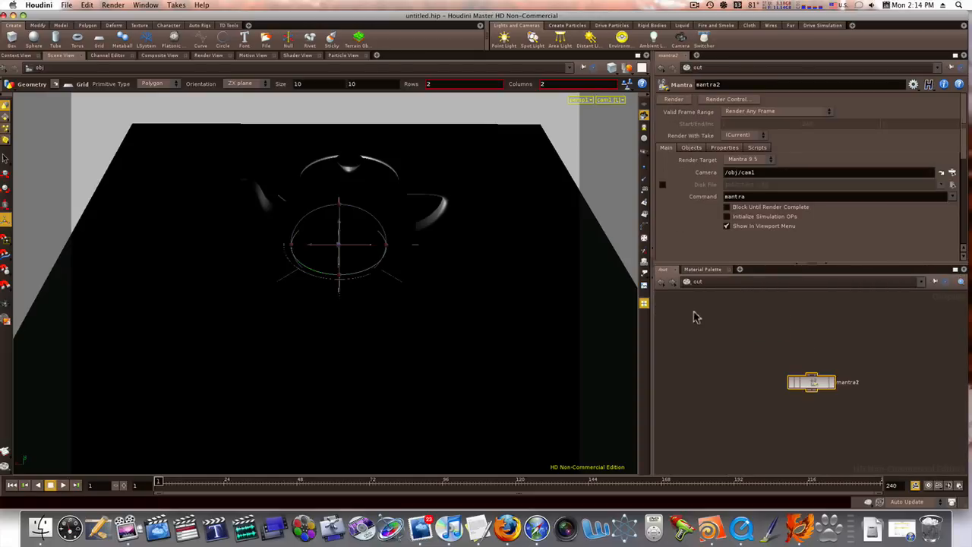